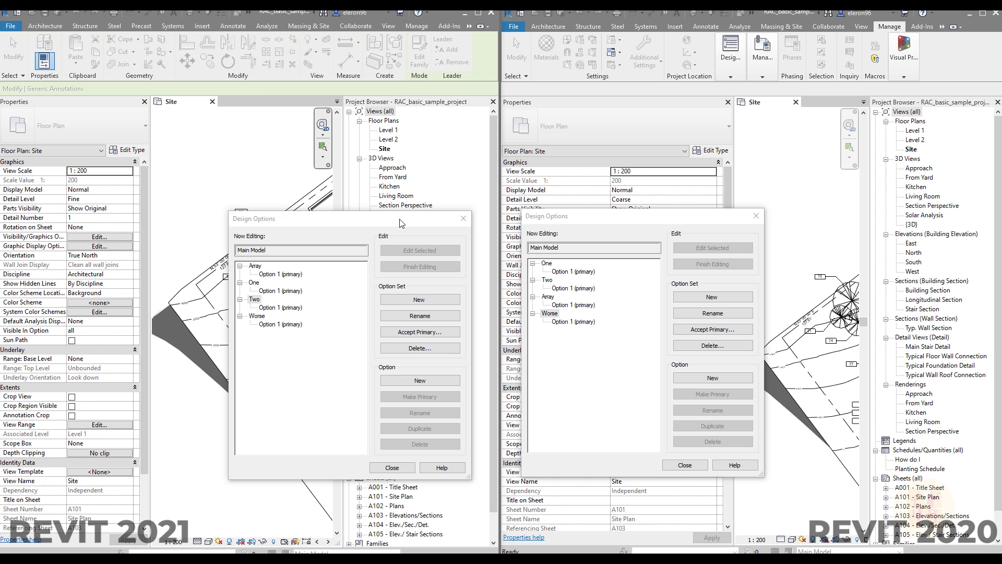
left_click_drag(402, 223, 405, 221)
left_click(543, 216)
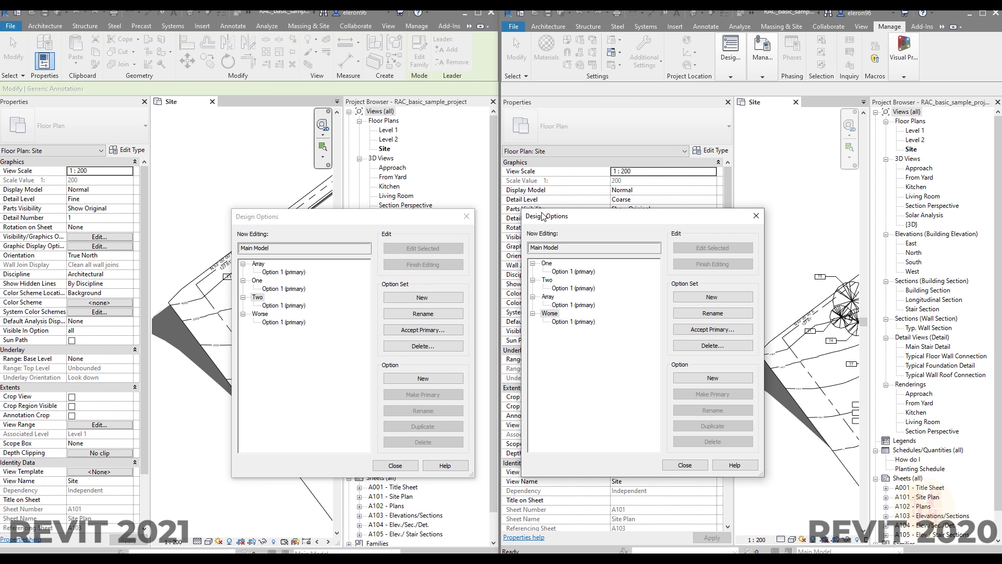
left_click_drag(543, 216, 538, 214)
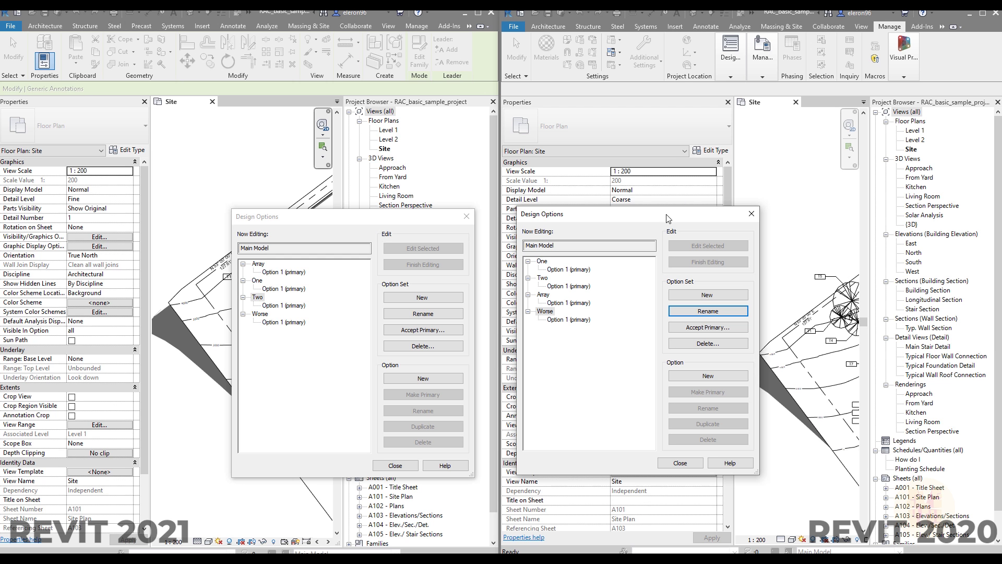
left_click_drag(414, 222, 413, 221)
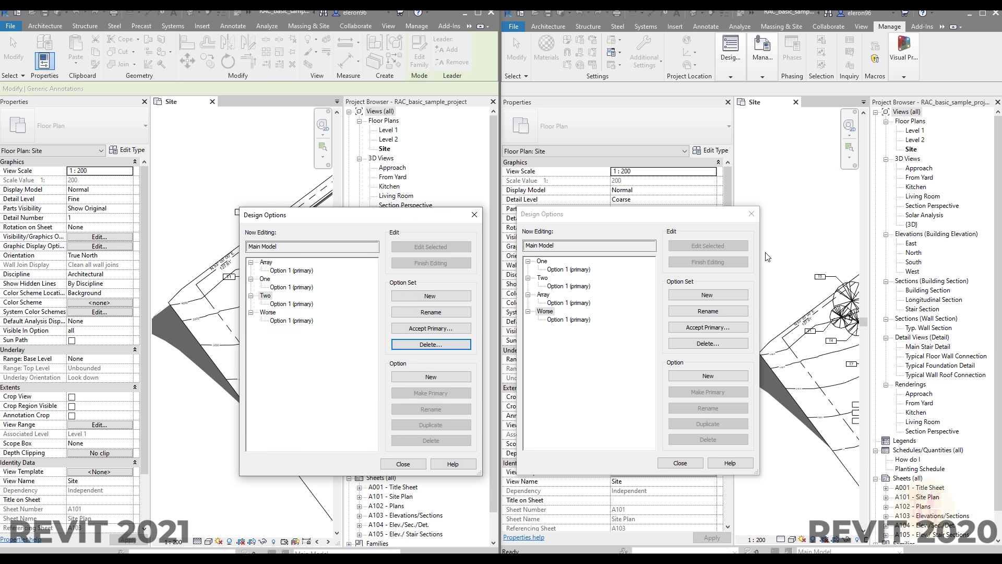
- Add a new option set in the Revit 2021 Design Options dialog and rename it 1
left_click(353, 348)
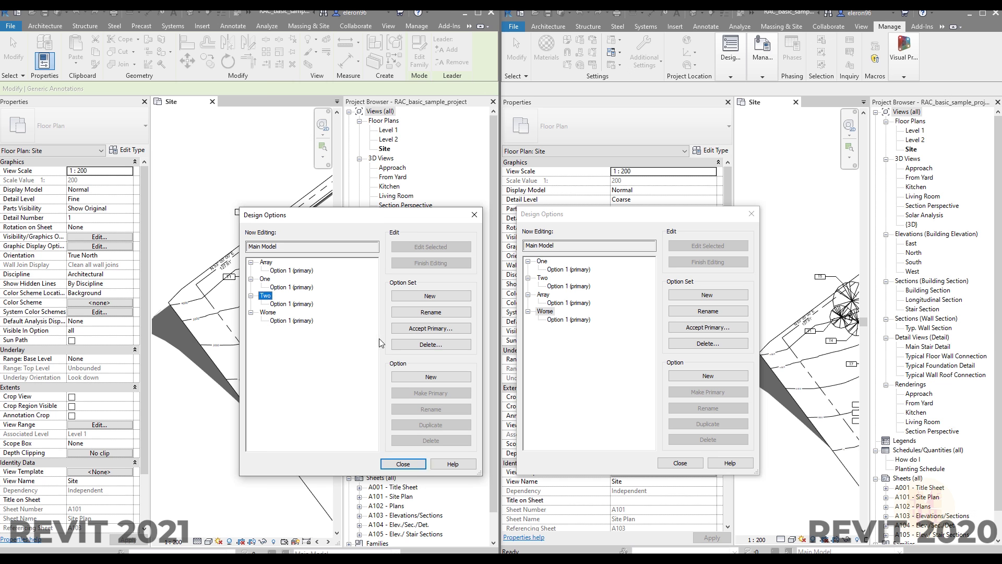
left_click(412, 296)
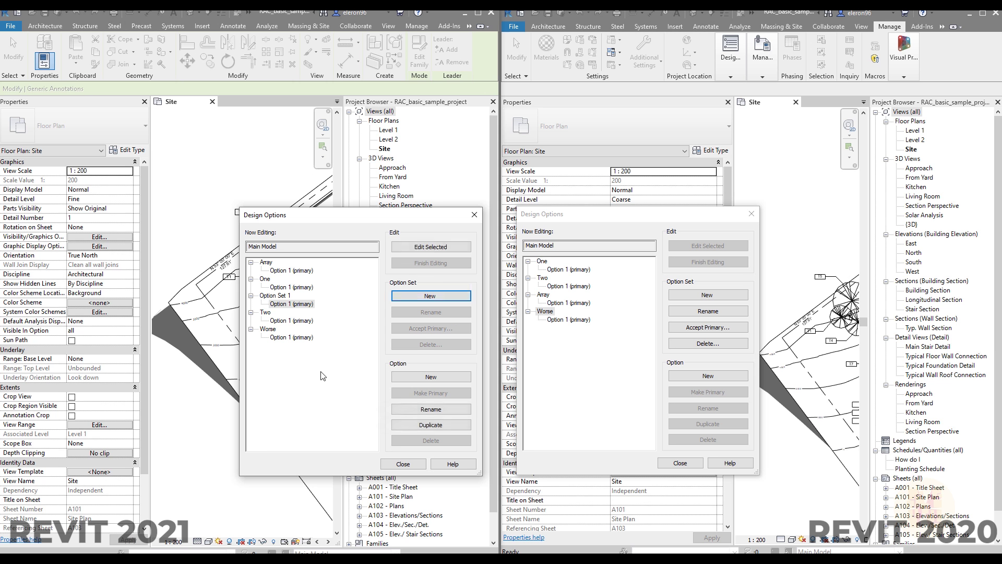
left_click(278, 296)
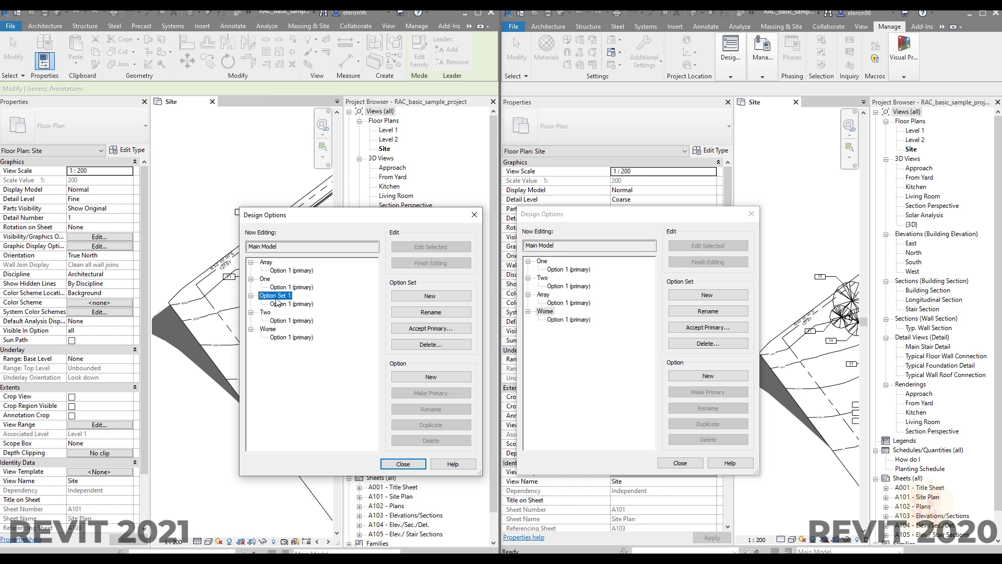
left_click(431, 312)
type("1")
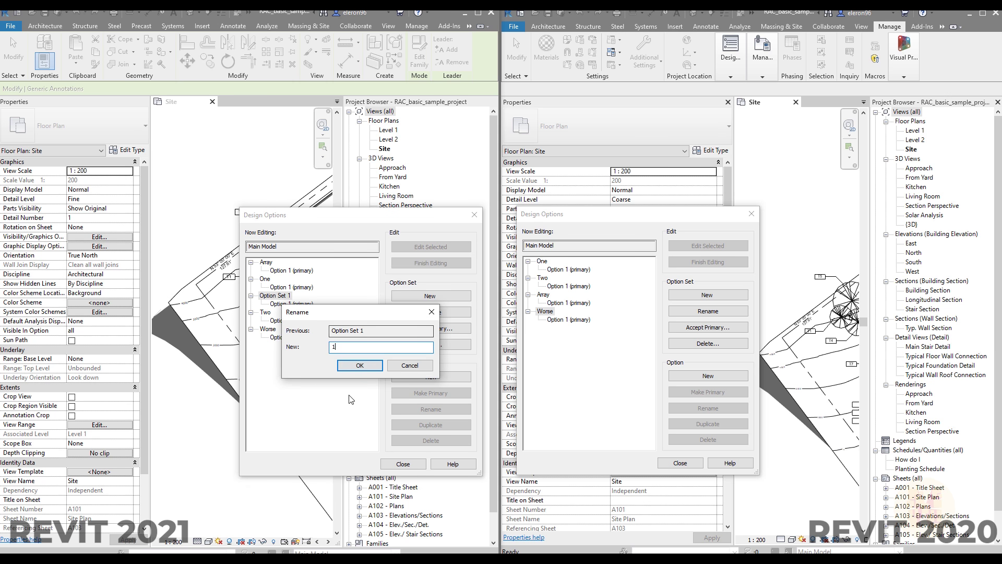
left_click(359, 364)
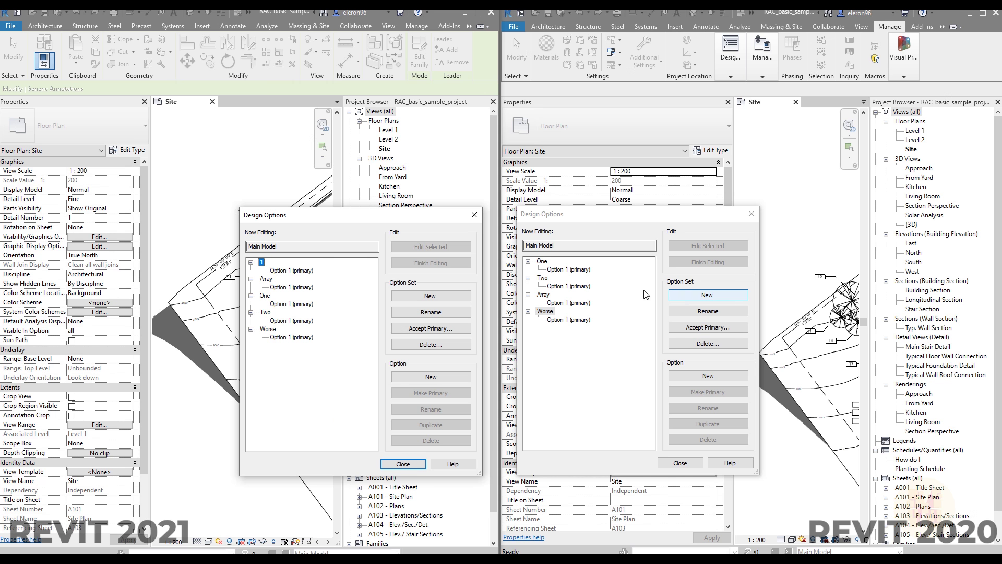
- Switch to the Revit 2020 Design Options dialog, add a new option set and rename it 1
left_click(700, 298)
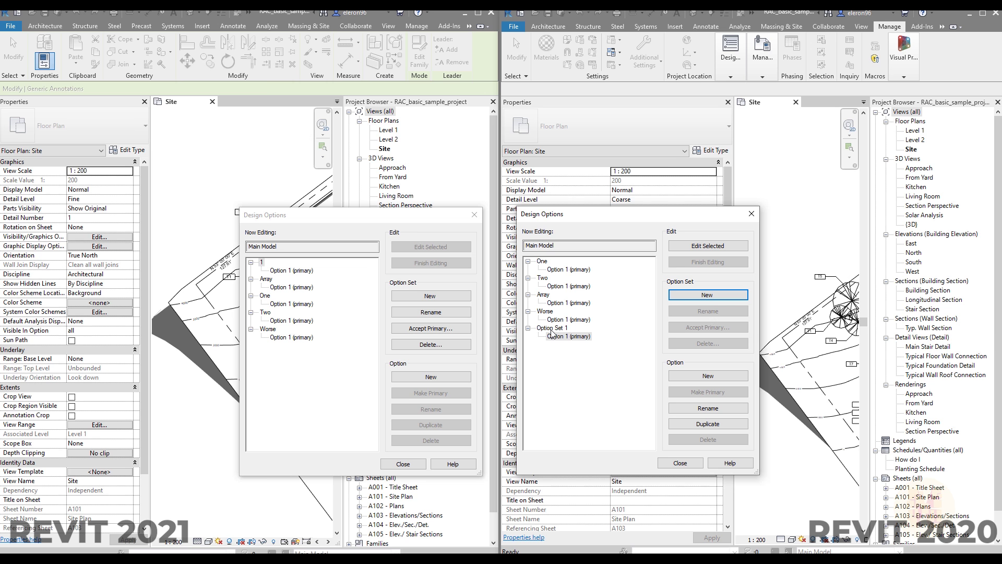
left_click(700, 296)
left_click(701, 315)
type("1")
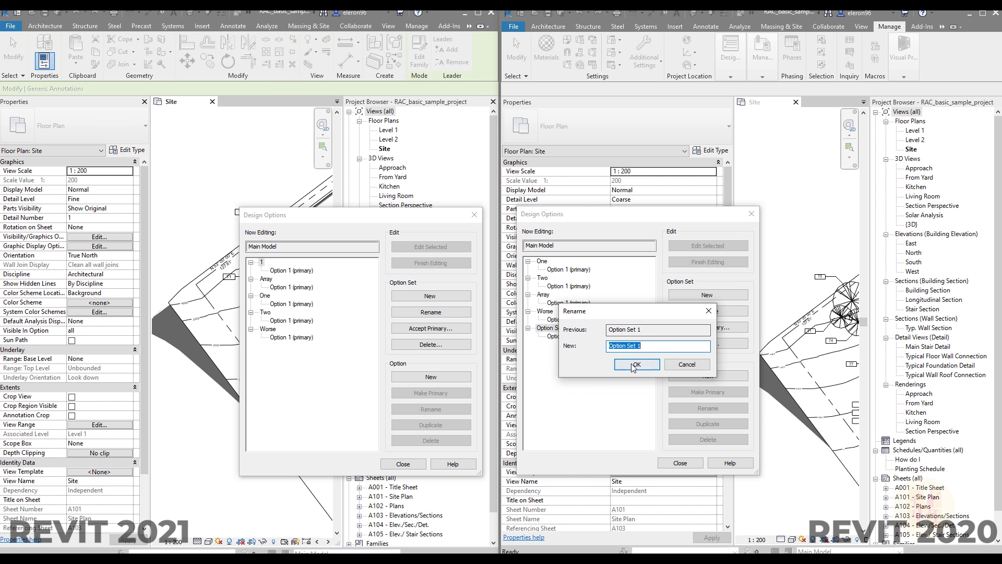
left_click(637, 360)
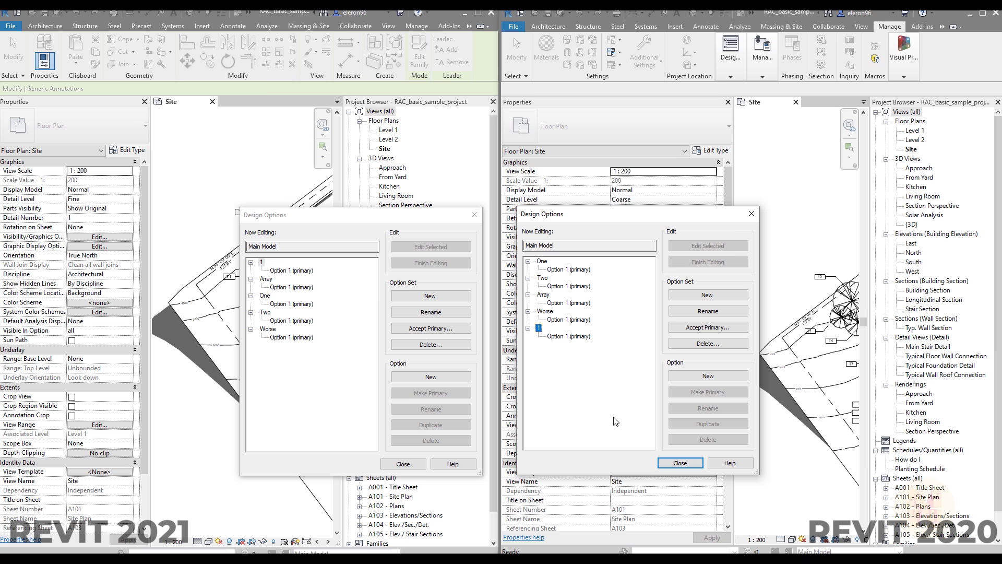
- Switch back to Revit 2021, add another option set and rename it "!new one"
left_click_drag(361, 220, 358, 213)
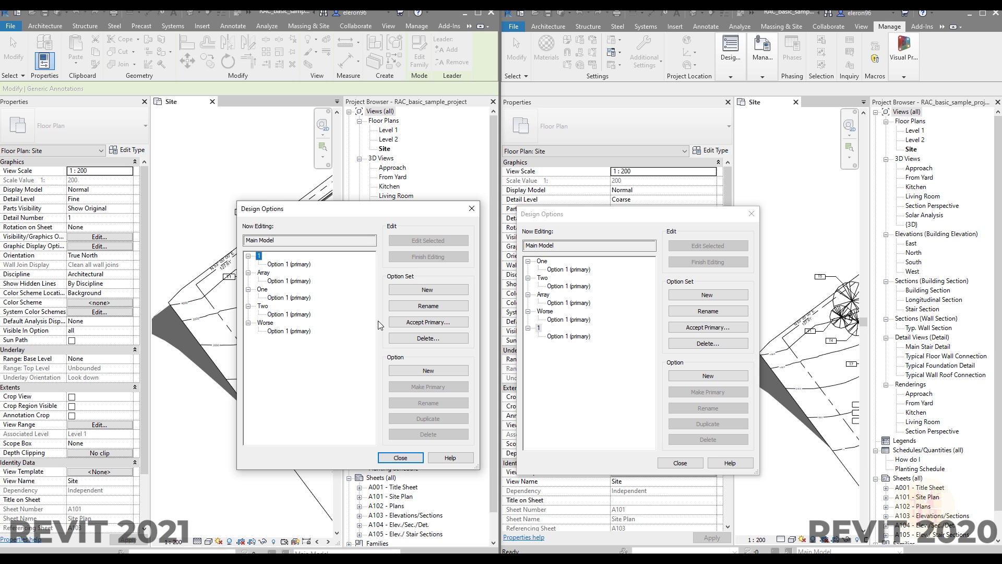
left_click(423, 290)
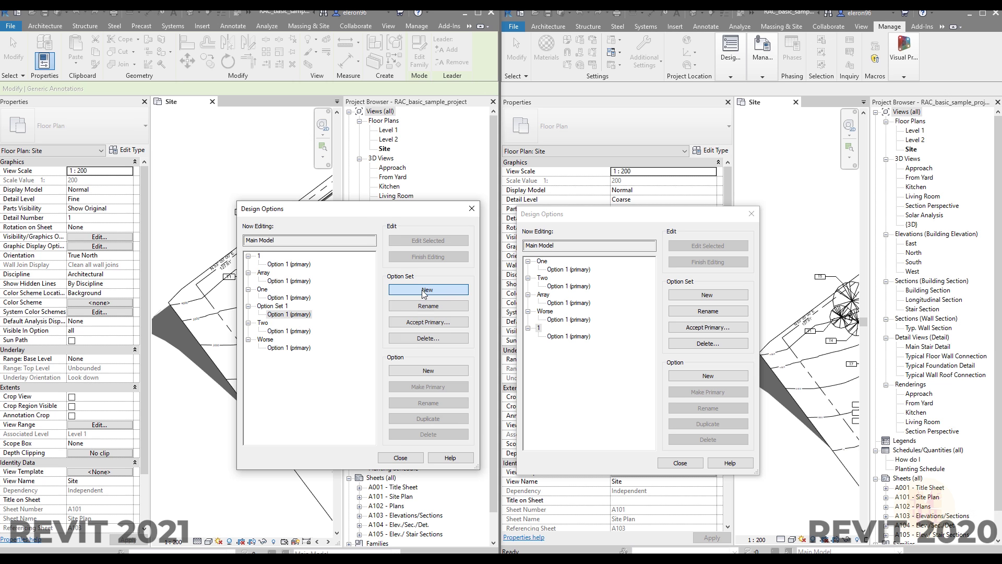
left_click(272, 308)
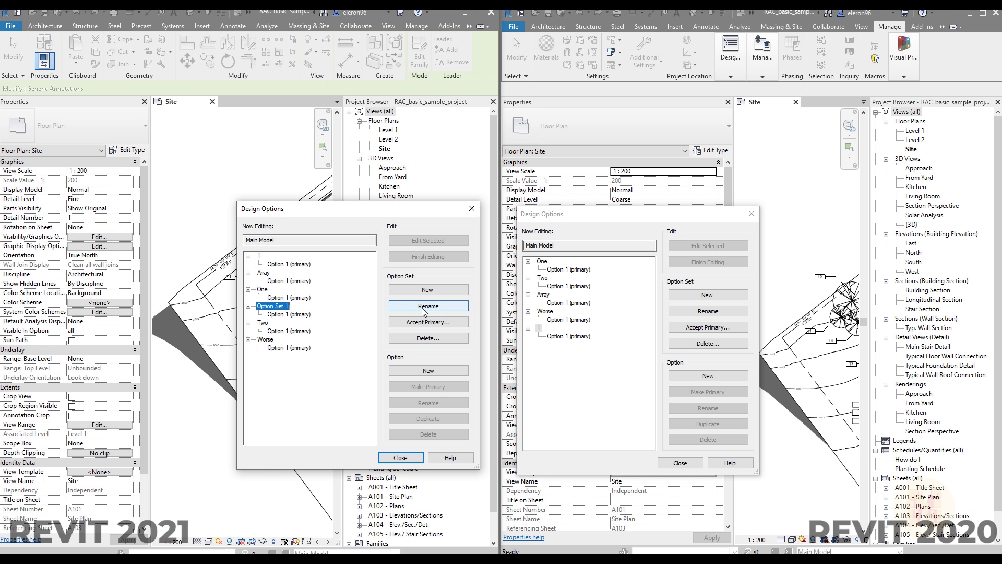
left_click(428, 306)
type("!new one")
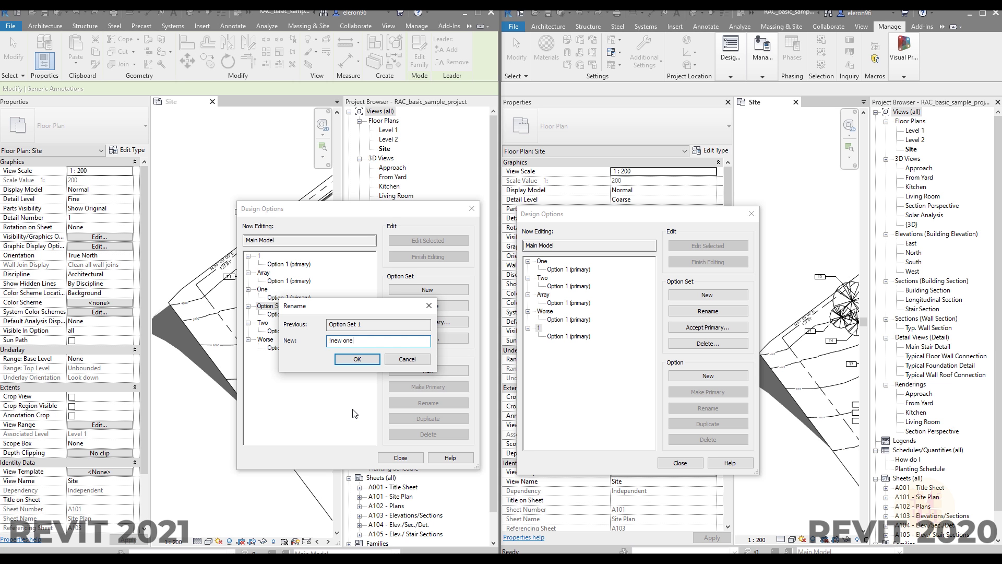
key("Return")
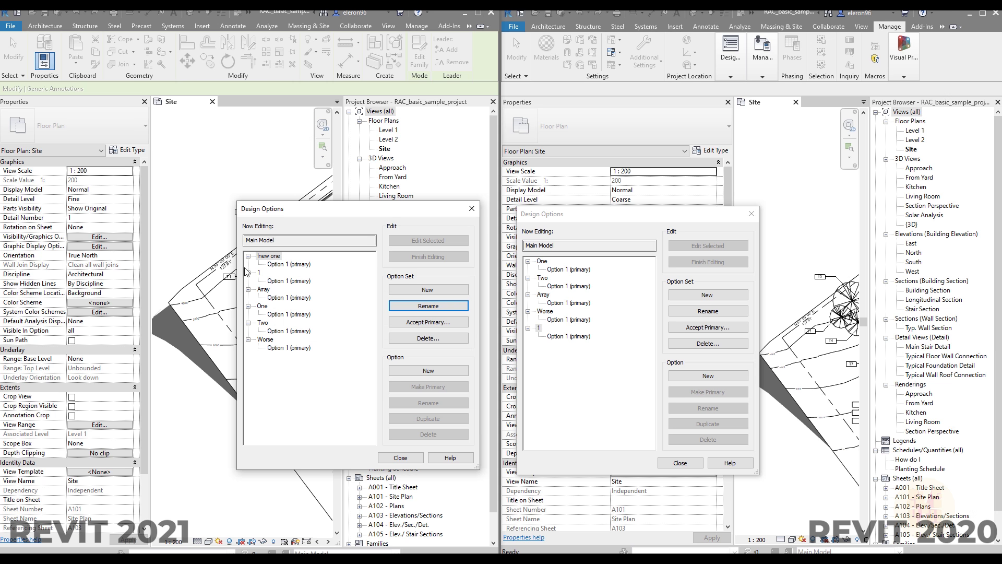
- Add another option set in Revit 2020, rename it "!new one", and compare its list position with Revit 2021
left_click(638, 342)
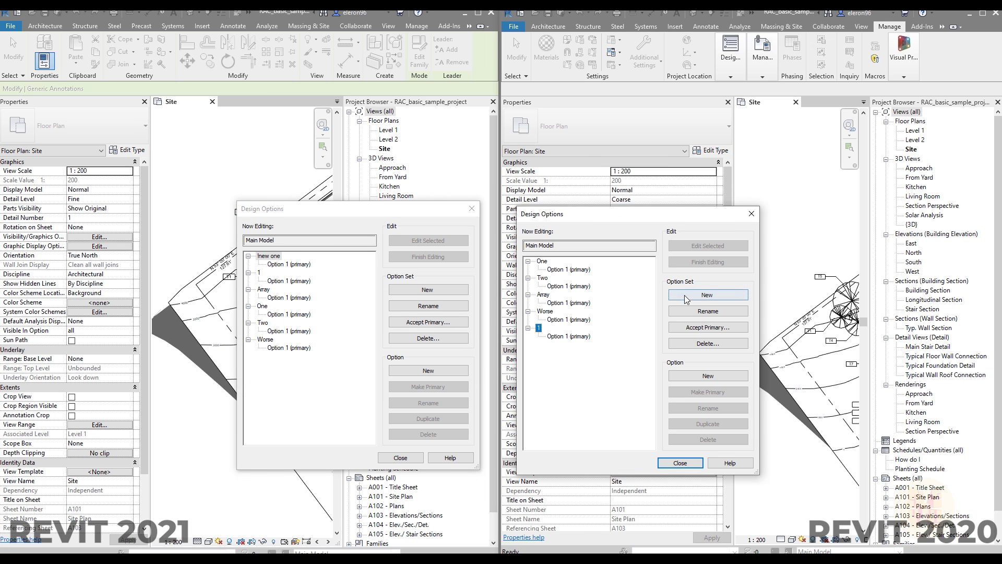
left_click(701, 296)
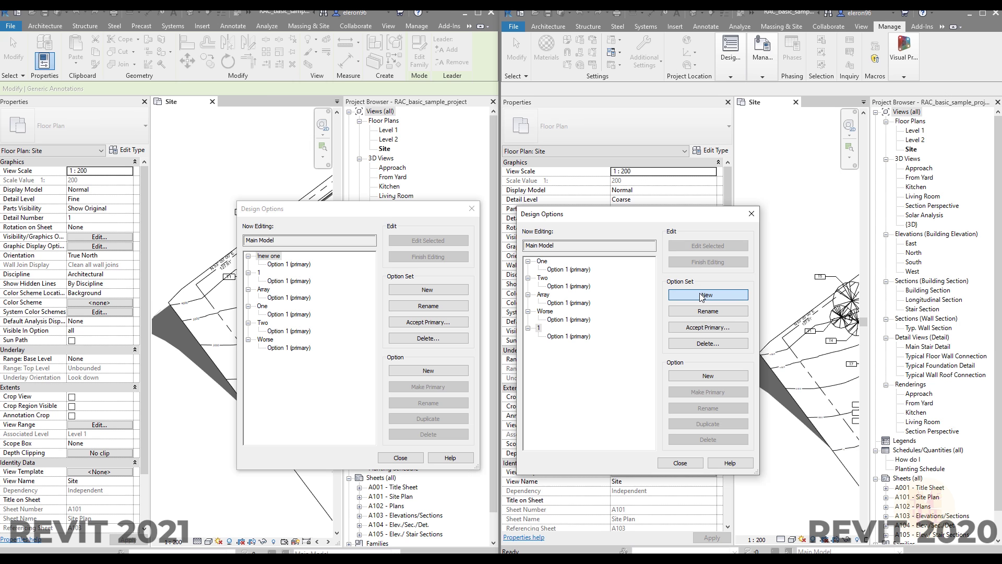
left_click(721, 316)
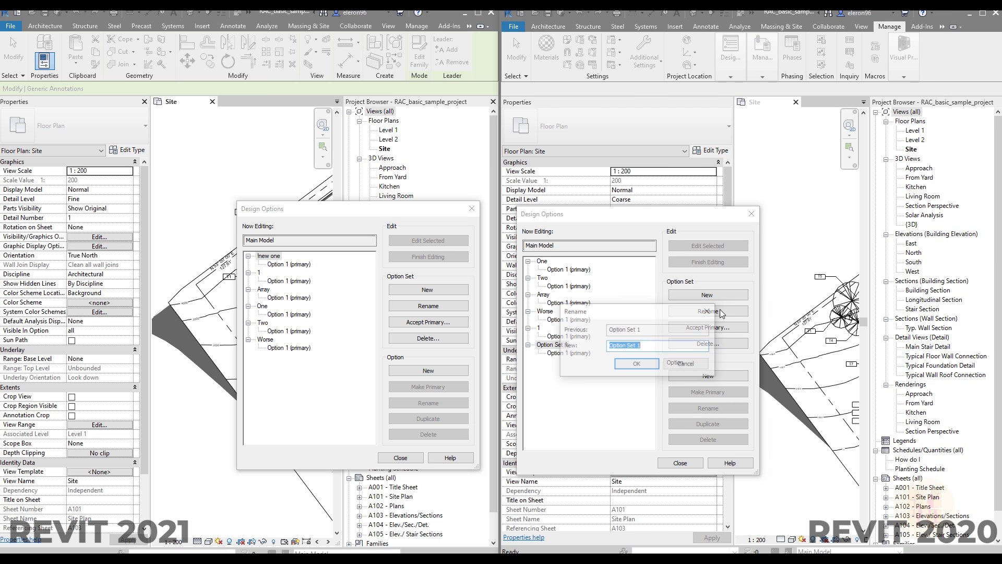
type("1")
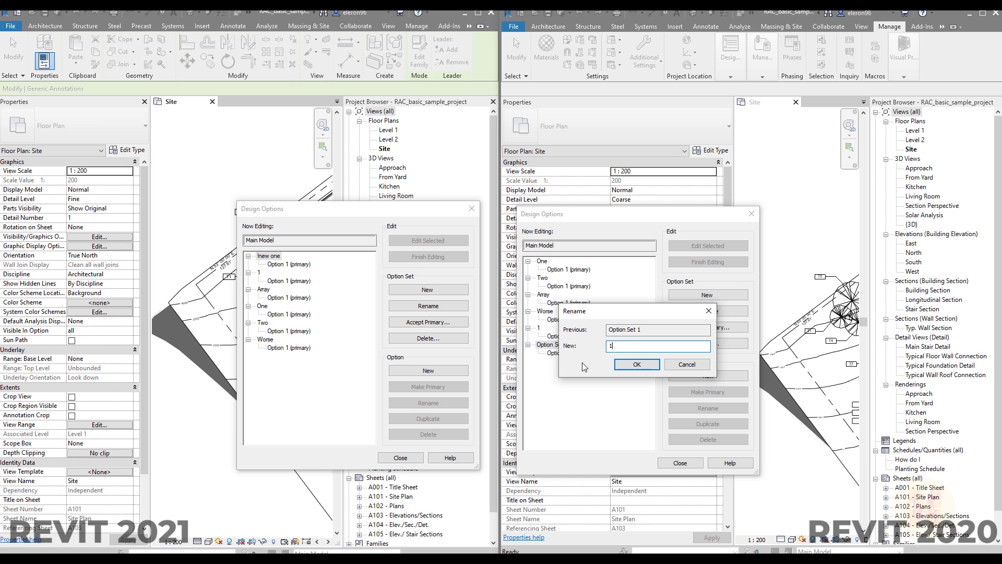
type("Bew one")
key("Left")
key("Left")
key("Left")
key("Left")
key("Left")
key("Left")
key("BackSpace")
type("n")
key("Return")
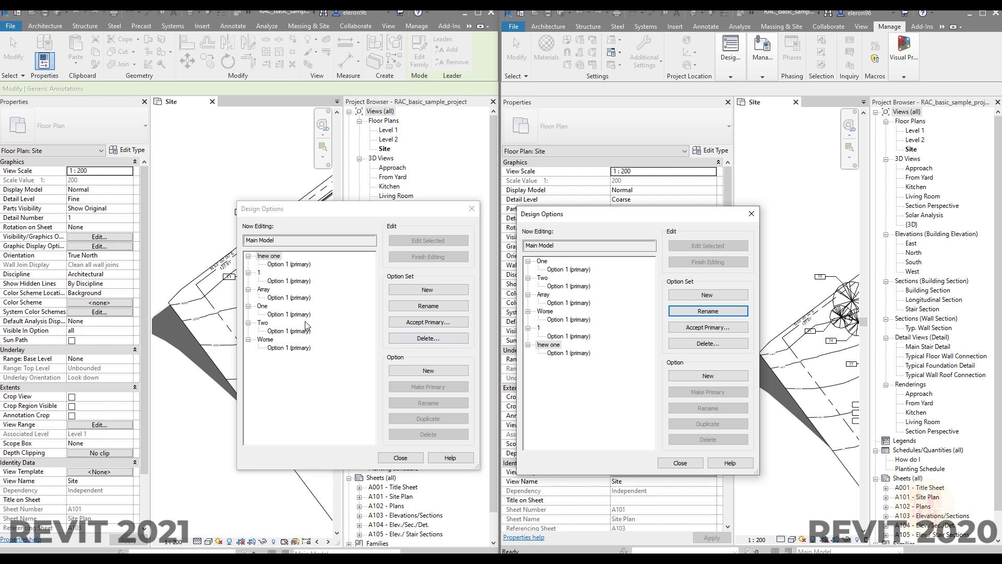
left_click(548, 345)
left_click(269, 256)
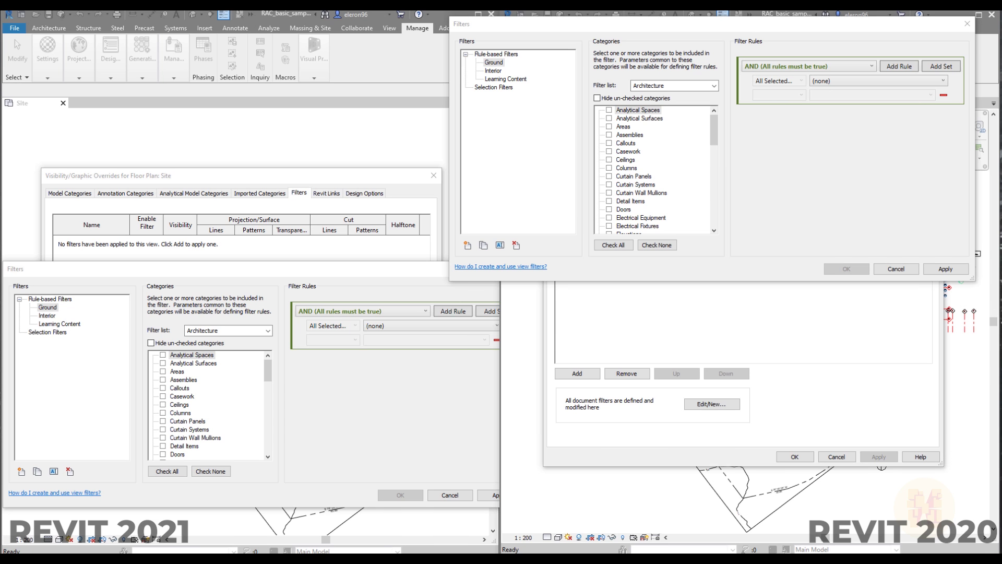
- Compare the disciplines offered in the Filters dialog's category filter list in Revit 2021 and Revit 2020
left_click(280, 269)
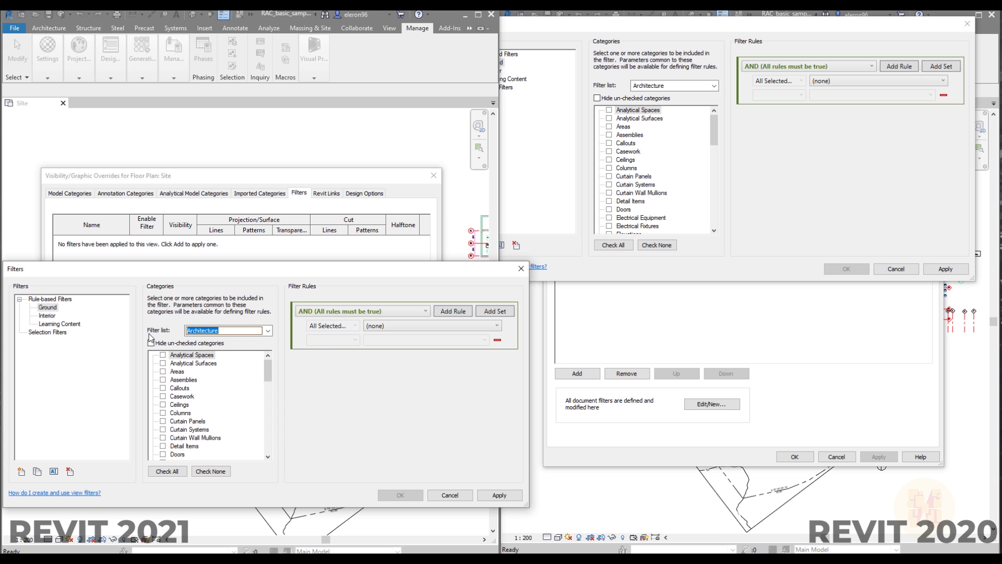
left_click(268, 331)
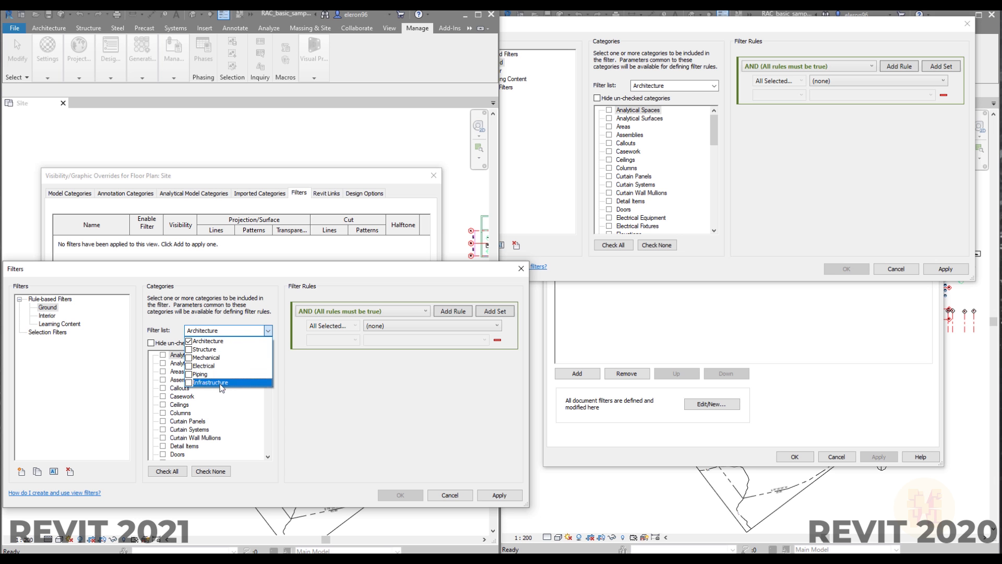
left_click(715, 86)
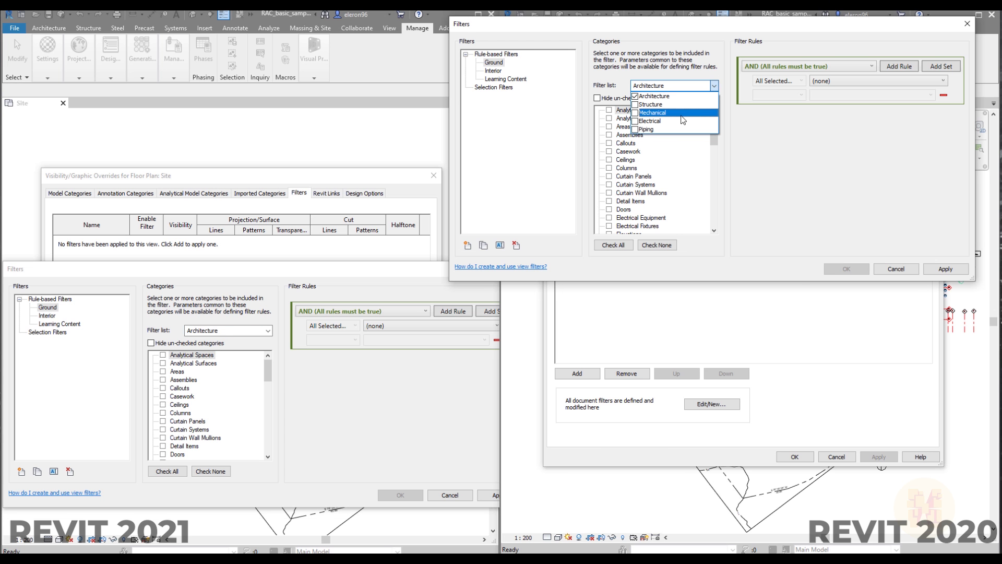
left_click(635, 97)
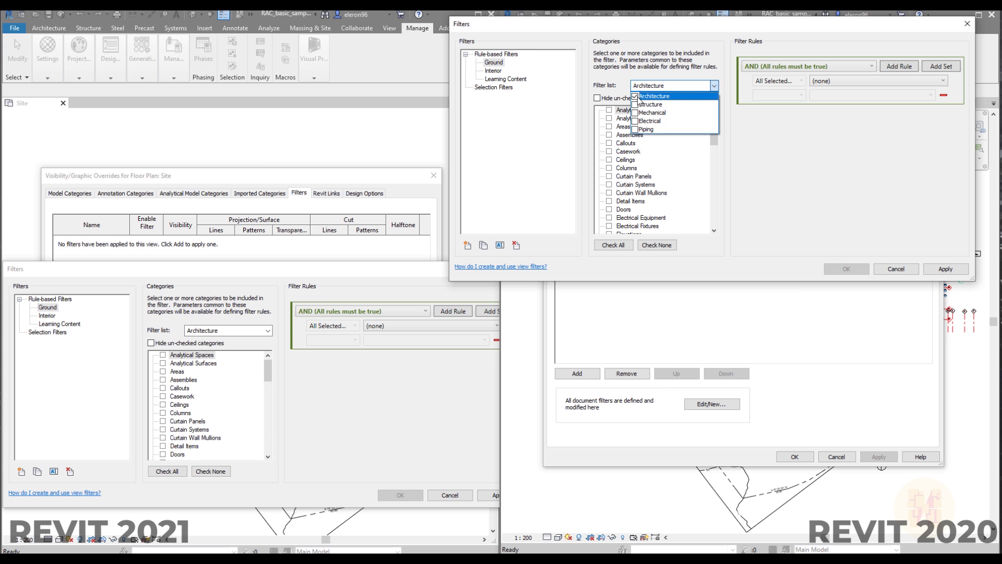
- In the Revit 2021 Filters dialog, restrict the category list to the Infrastructure discipline only, excluding Architecture
left_click(224, 331)
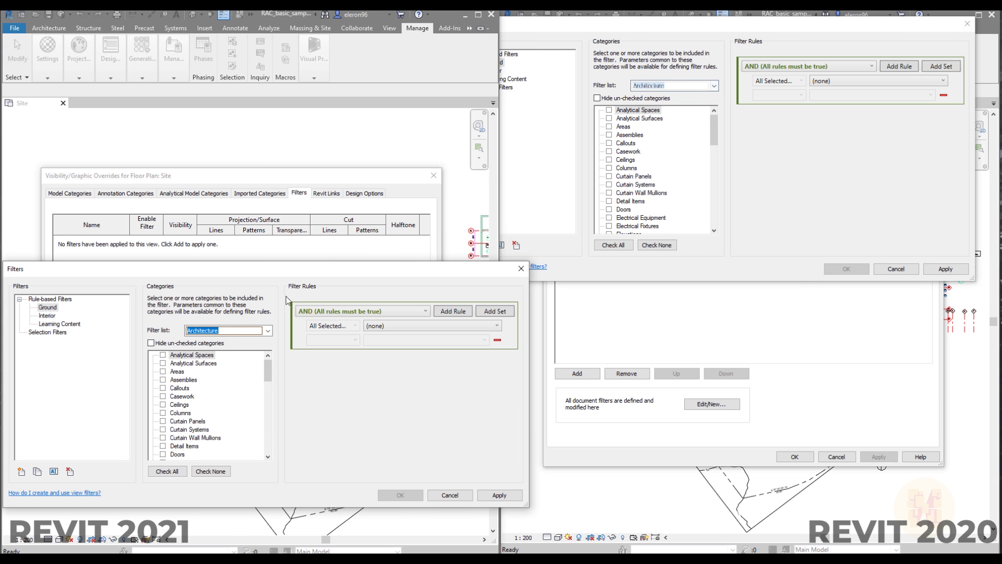
left_click(267, 330)
left_click(188, 382)
left_click(189, 340)
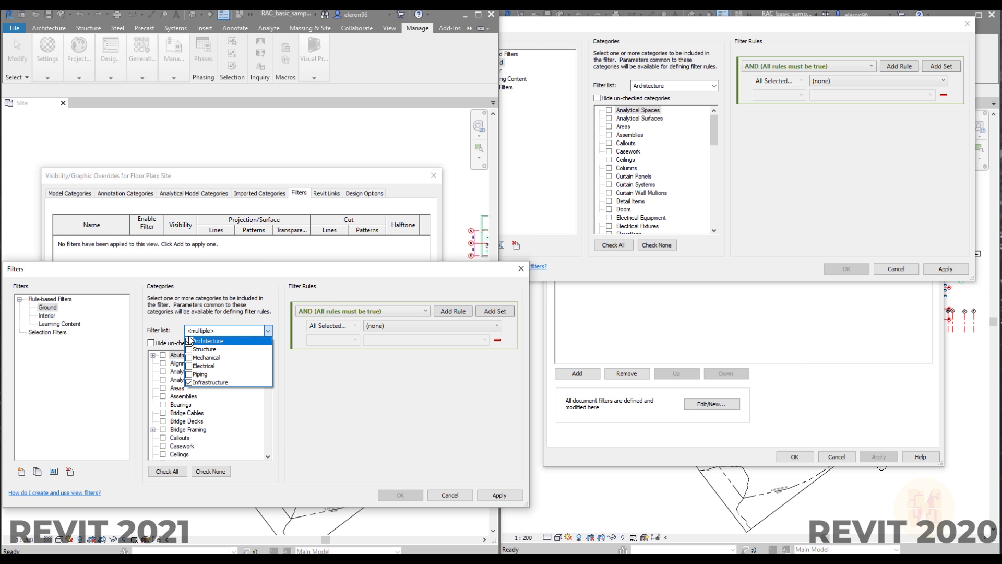
left_click(250, 400)
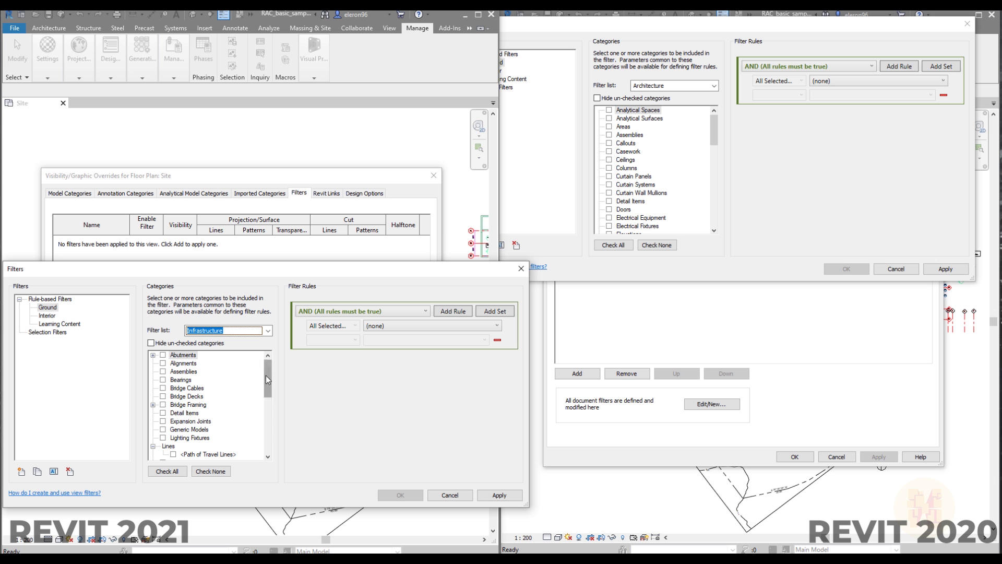
mouse_move(265, 375)
left_mouse_down()
mouse_move(267, 439)
mouse_move(272, 376)
left_mouse_up()
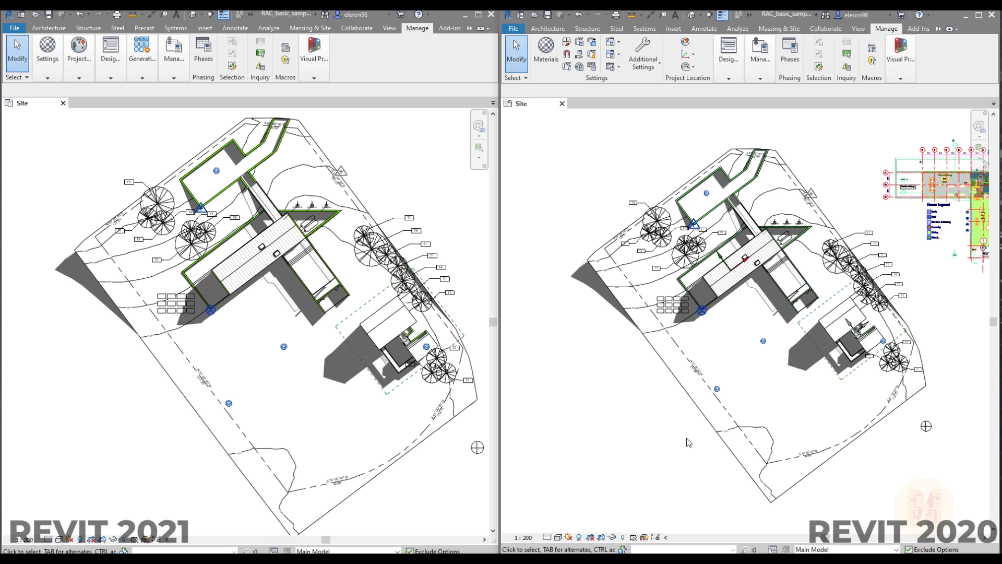
- In Revit 2020, open the Site plan's Visibility/Graphic filter overrides and select the Walls filter
middle_click_drag(687, 441, 667, 428)
scroll(709, 300, "up", 3)
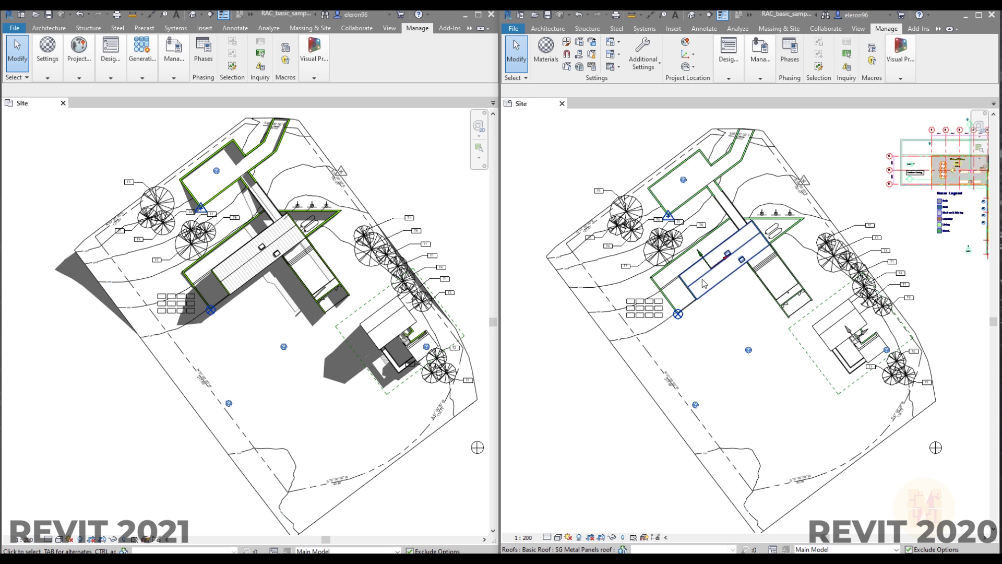
key("v")
key("g")
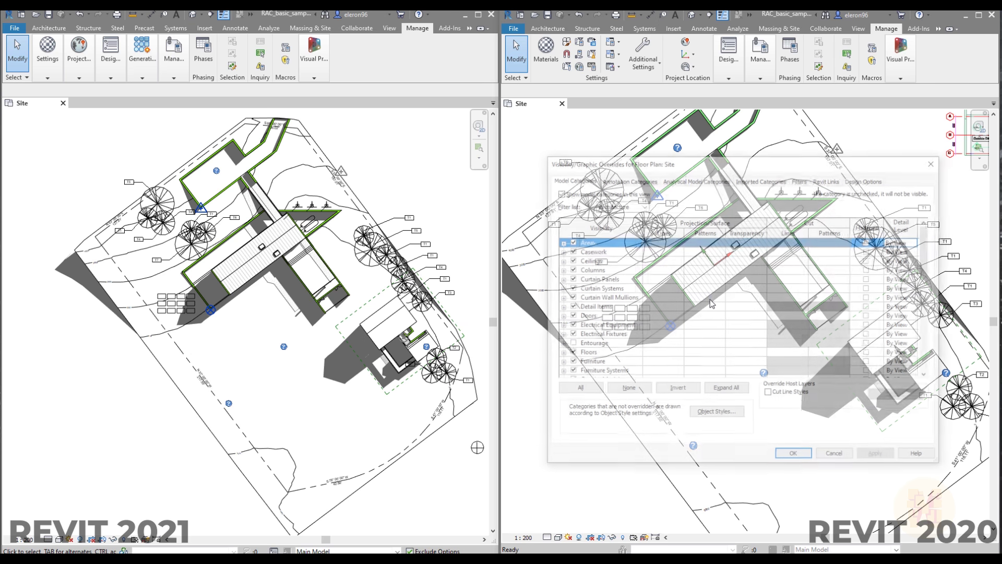
left_click_drag(687, 163, 708, 206)
left_click(819, 219)
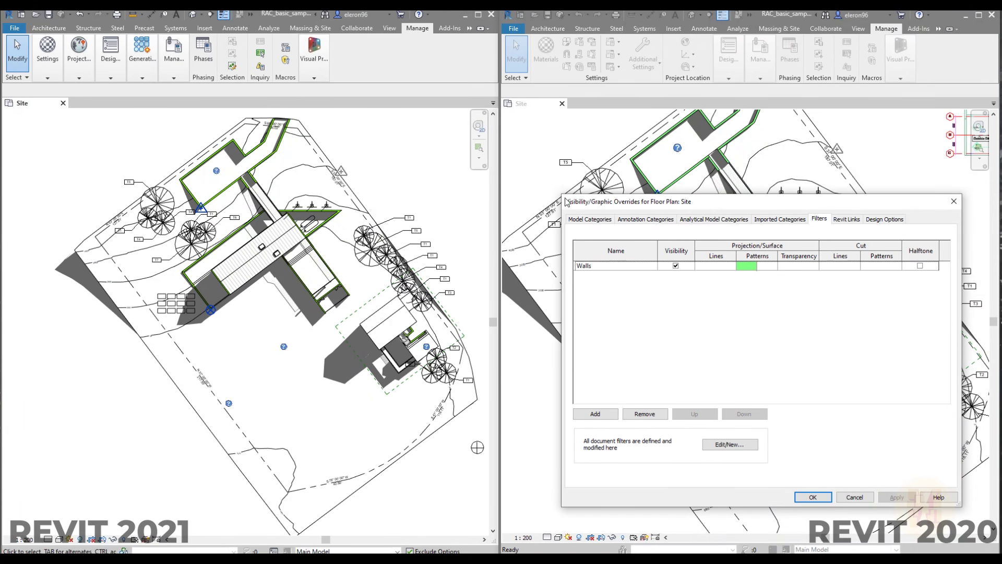
mouse_move(709, 207)
left_mouse_down()
mouse_move(700, 236)
mouse_move(741, 227)
mouse_move(746, 215)
mouse_move(716, 210)
left_mouse_up()
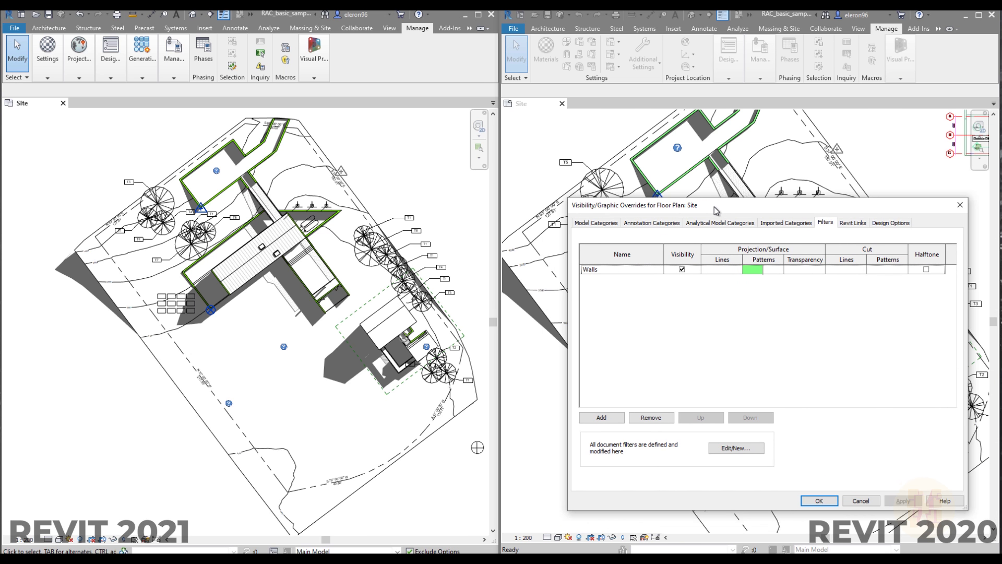
left_click(617, 270)
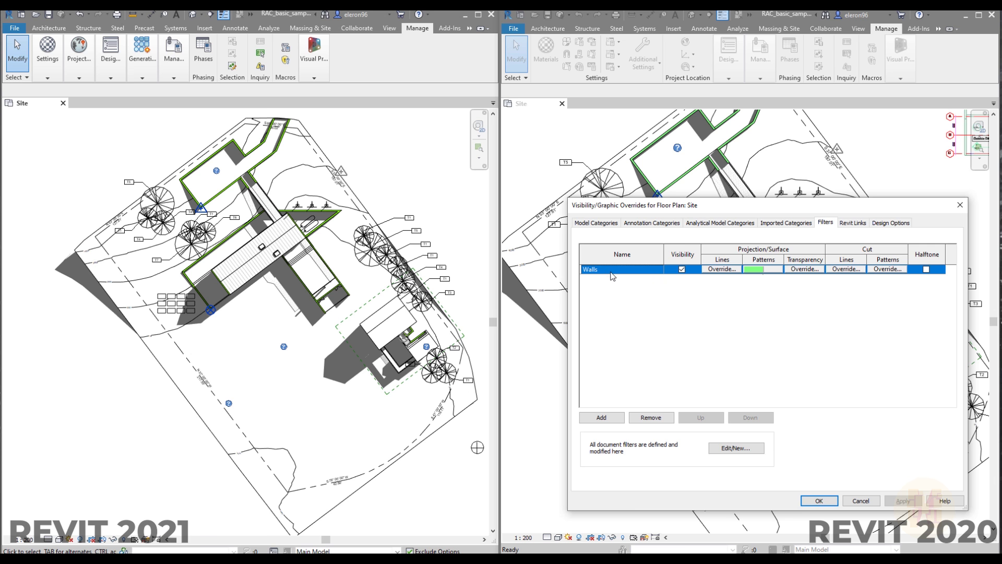
- Remove the Walls filter from the Site plan's visibility overrides in Revit 2020 and apply the change
left_click(651, 418)
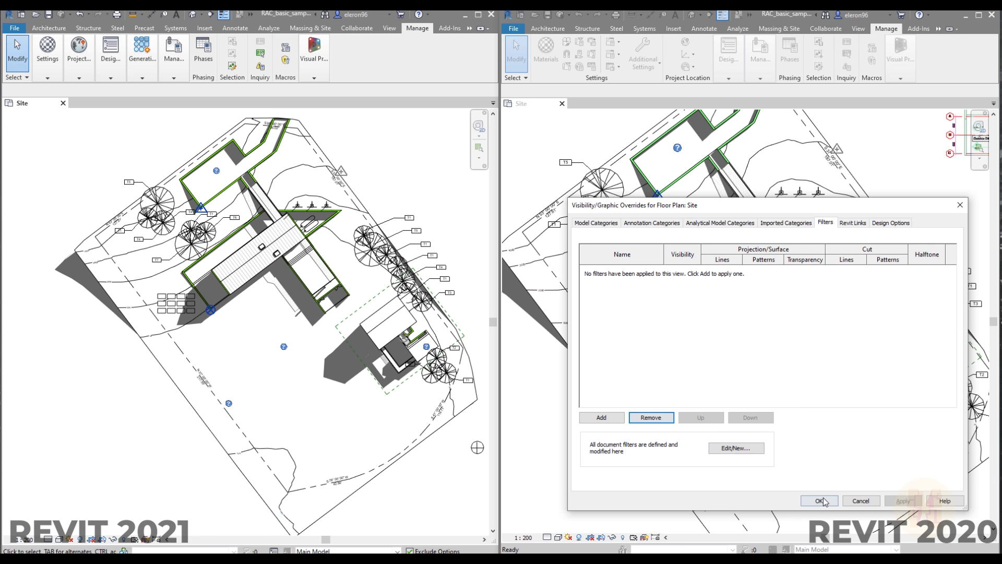
left_click(819, 501)
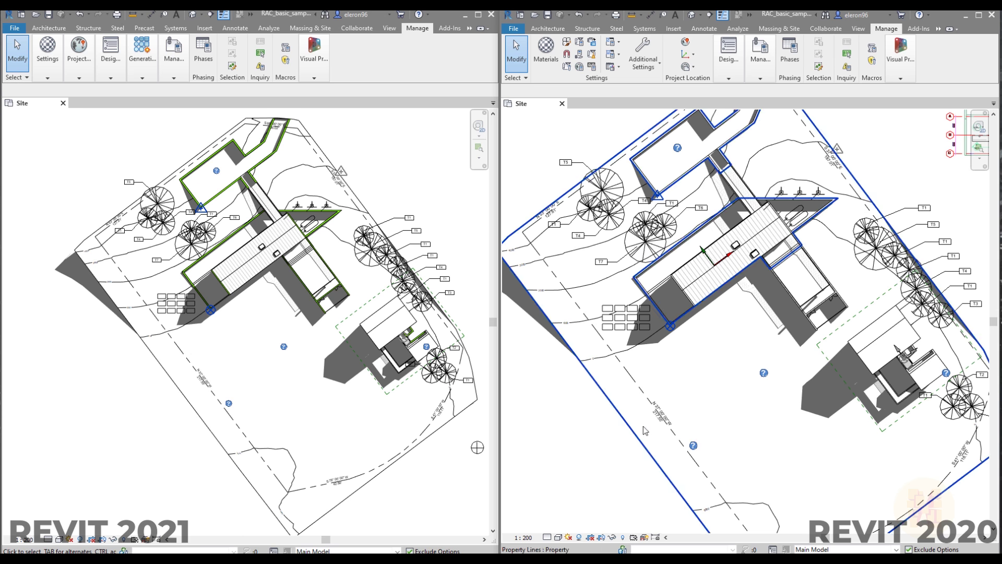
- Switch to Revit 2021, disable the Walls filter in the Site plan's visibility overrides, and dismiss the save reminder
left_click(432, 153)
key("v")
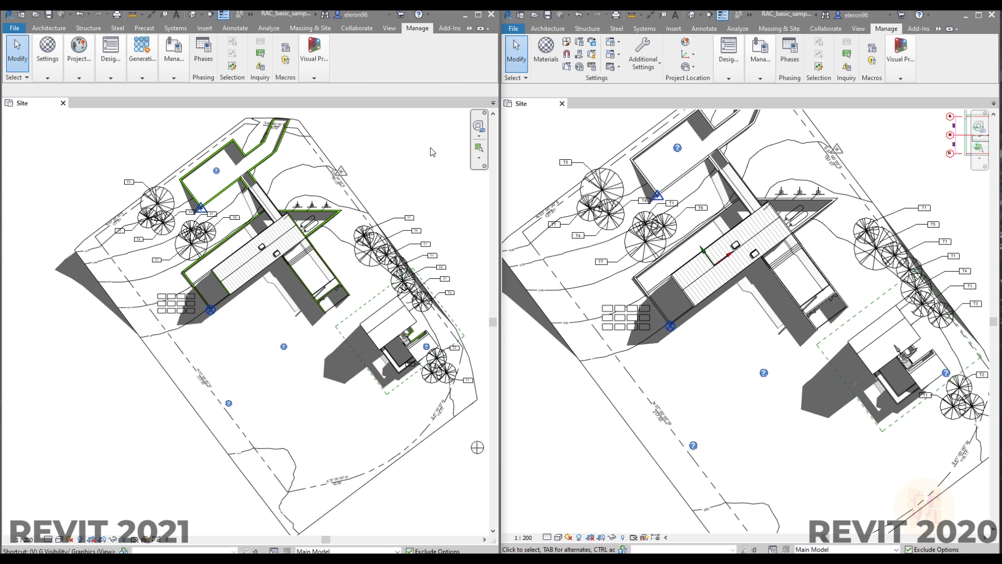
key("g")
left_click_drag(315, 155, 339, 282)
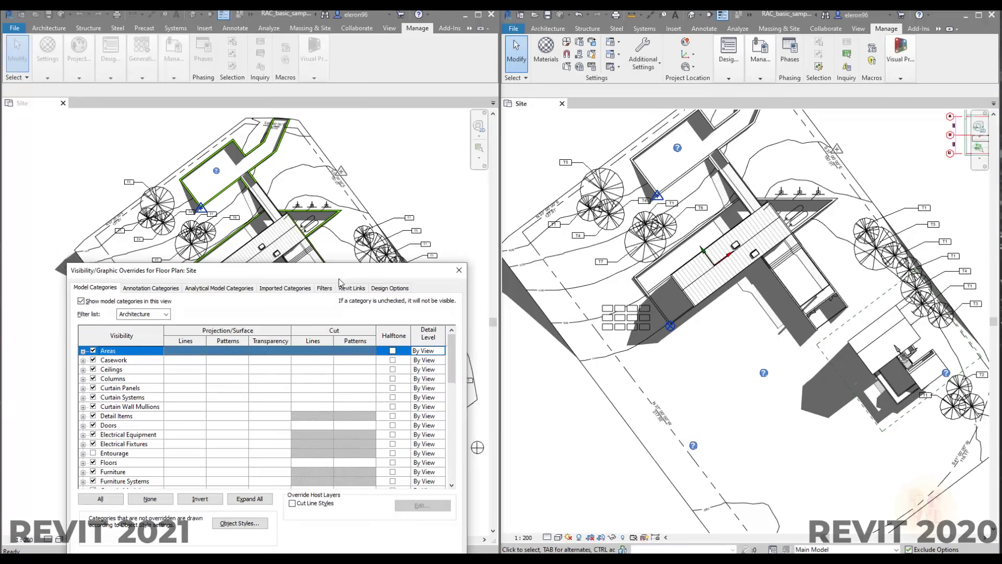
left_click(324, 287)
left_click(171, 335)
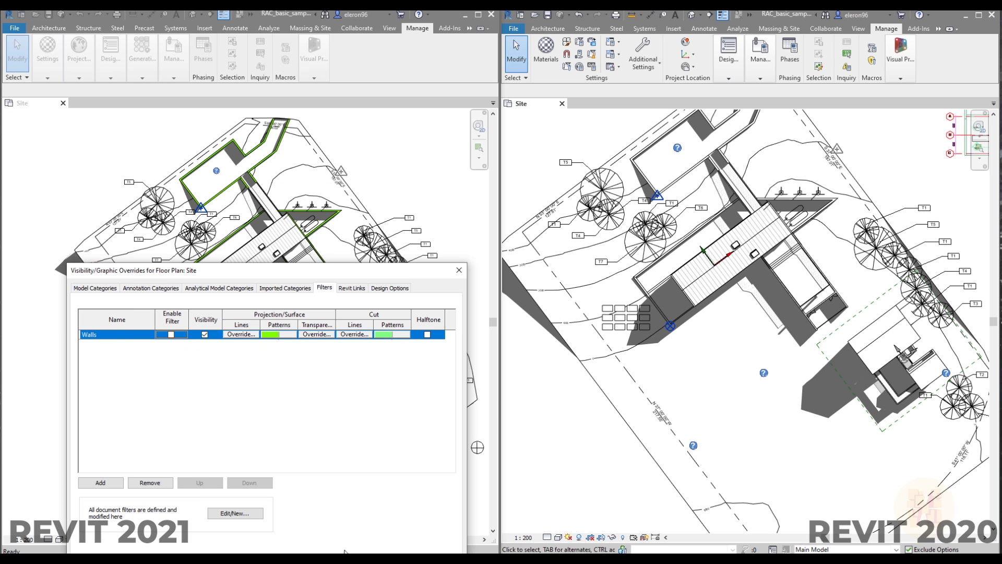
key("Return")
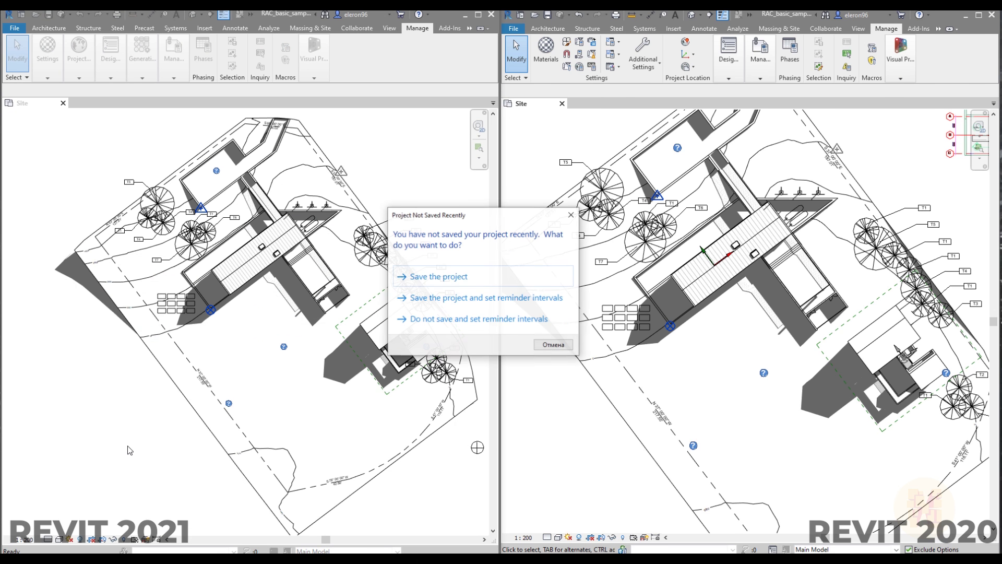
left_click(571, 215)
left_click(337, 303)
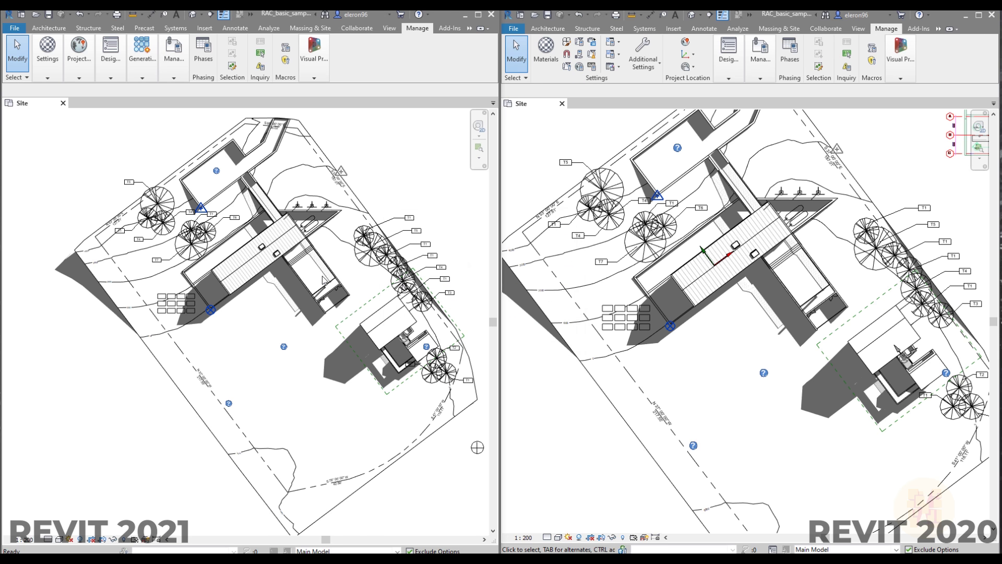
- Re-enable the Walls filter in the Revit 2021 Site plan's visibility overrides
key("v")
key("g")
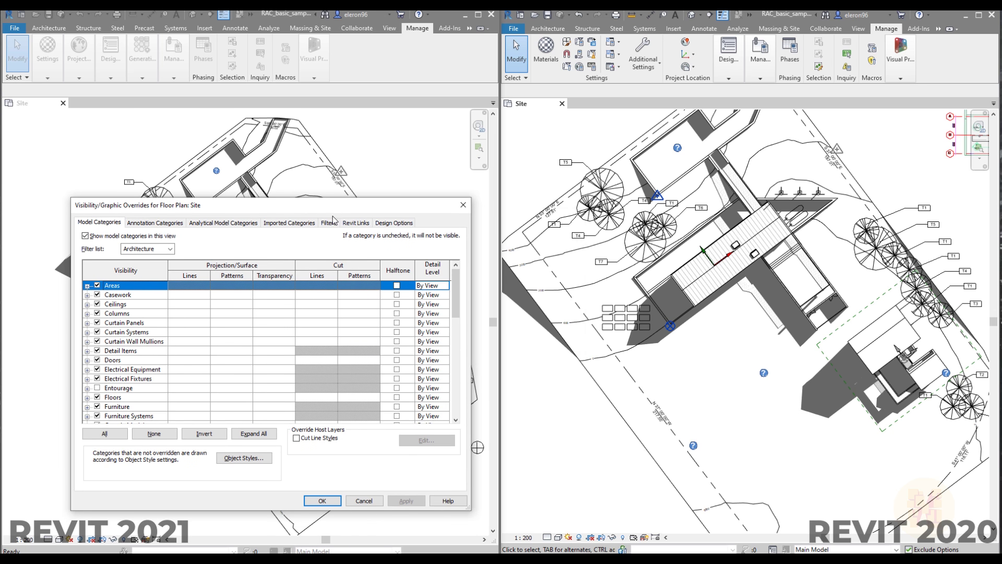
left_click(329, 222)
left_click(175, 268)
left_click(309, 498)
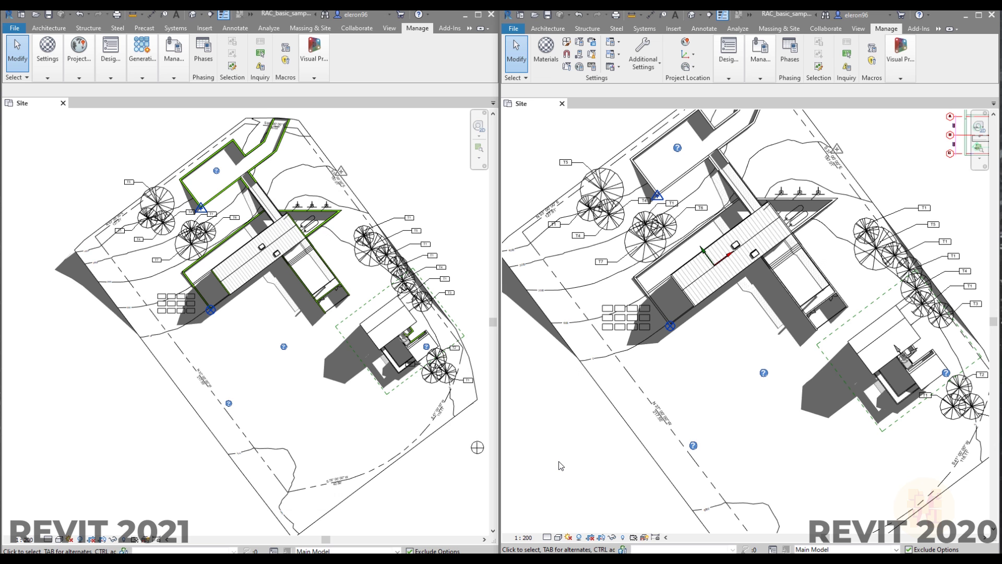
- In Revit 2020, add the rule-based Walls filter back to the Site plan's visibility overrides
key("v")
key("g")
left_click(826, 223)
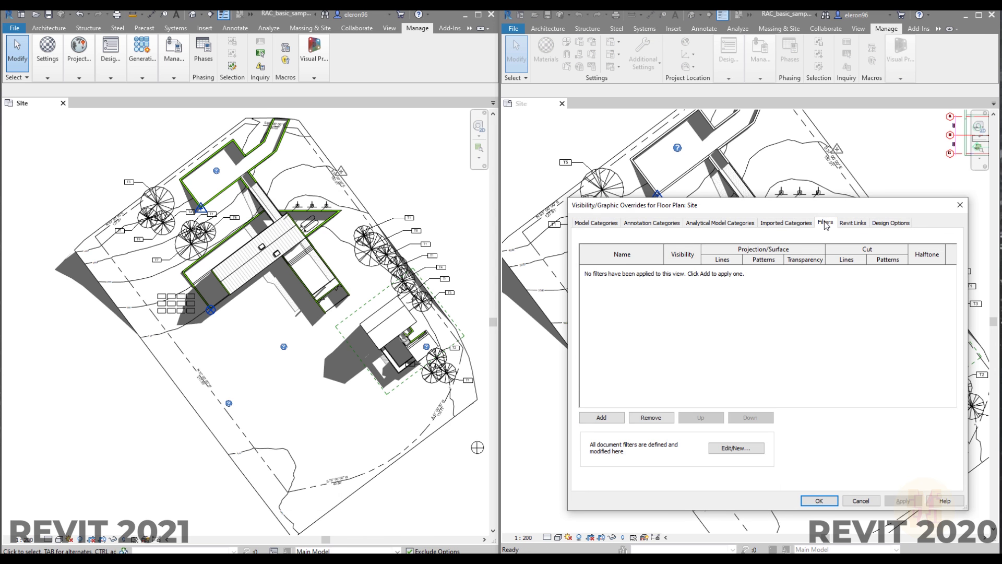
left_click(601, 418)
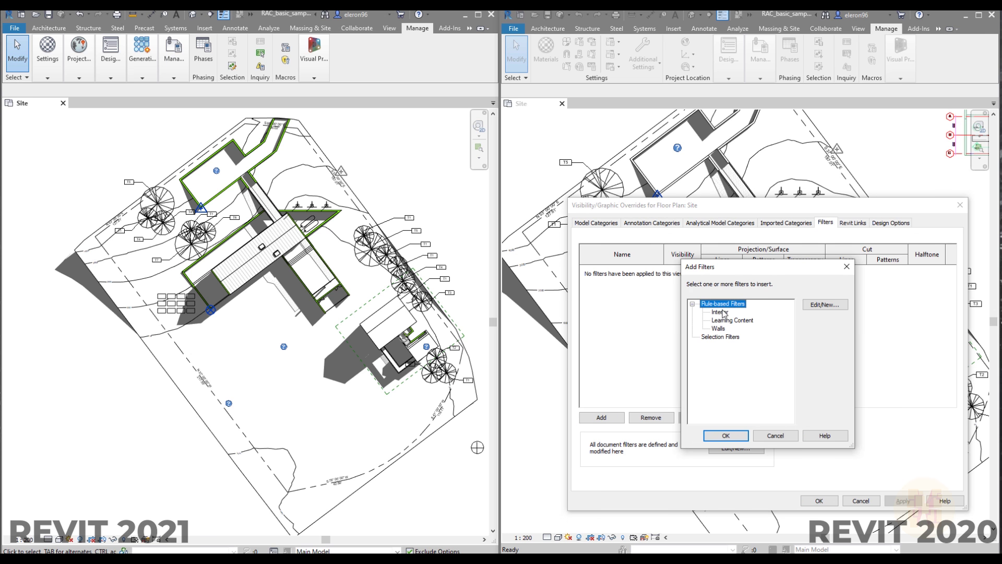
left_click(719, 328)
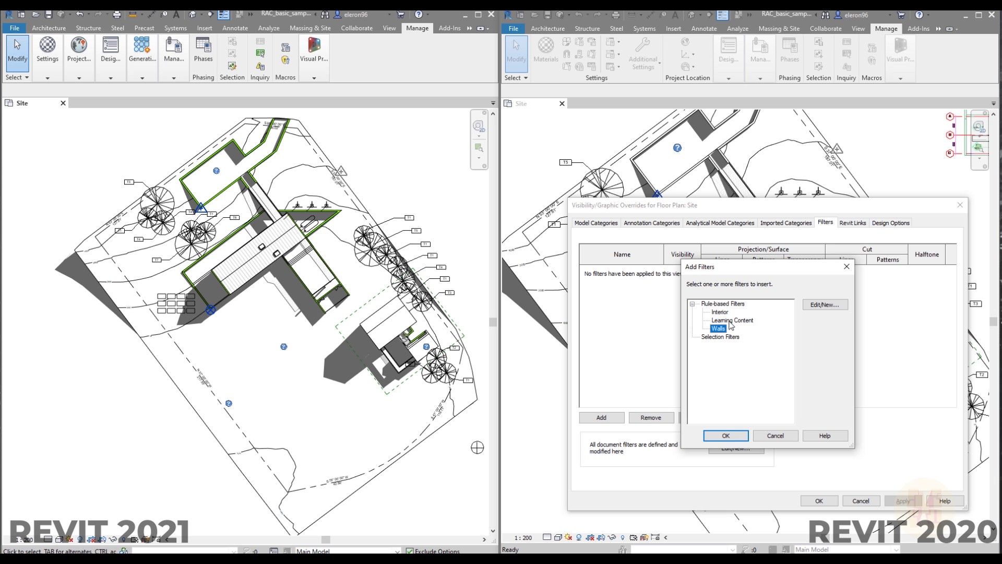
left_click(731, 437)
left_click(818, 500)
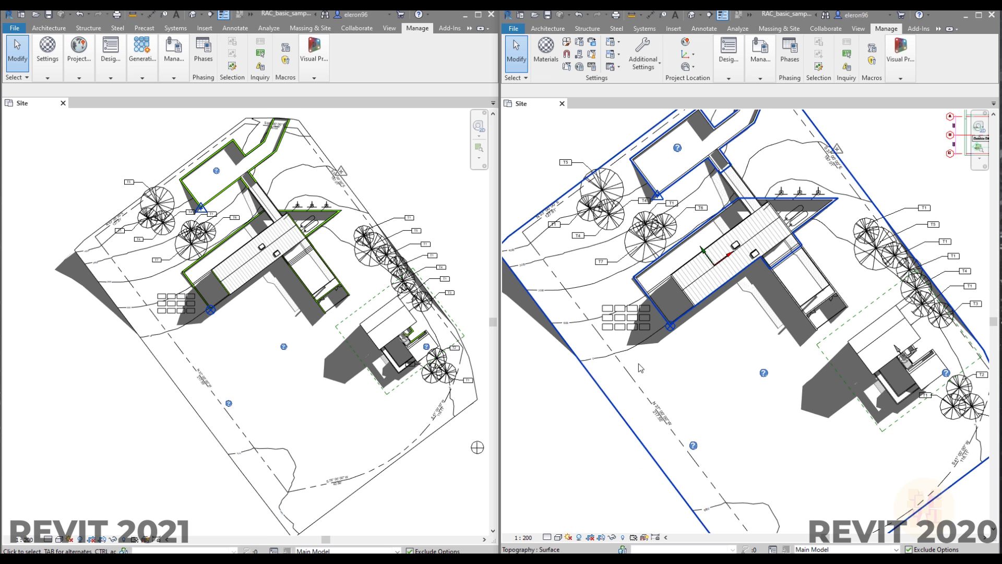
- Override the Walls filter's projection/surface foreground pattern with <Solid fill> in the Revit 2020 Site plan
key("v")
key("v")
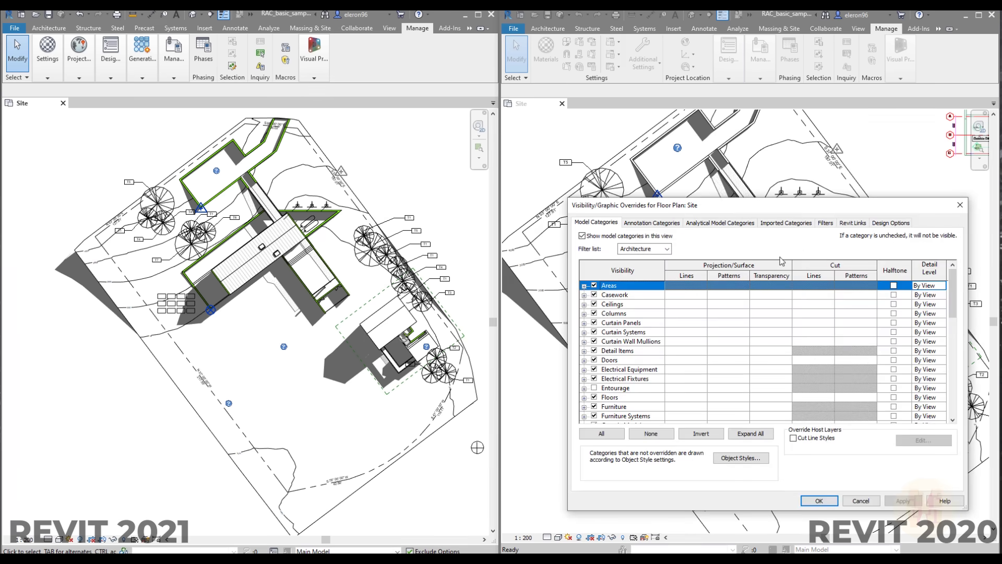
left_click(802, 224)
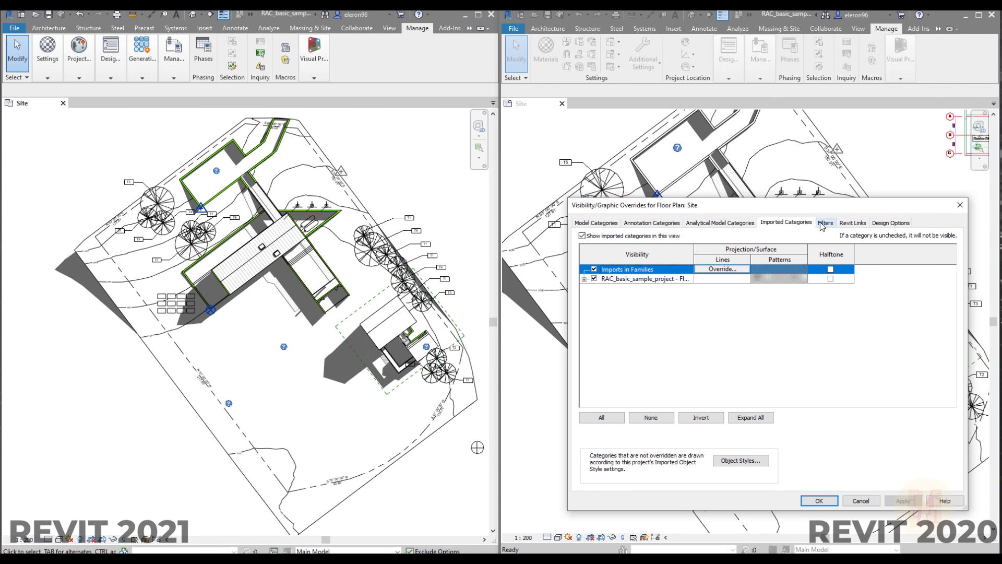
left_click(825, 223)
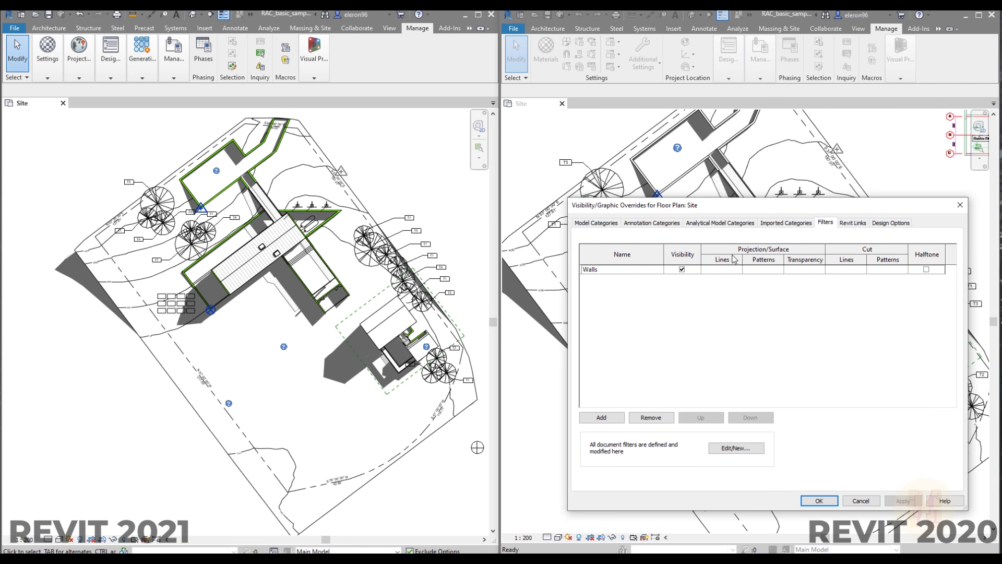
left_click(762, 270)
left_click(763, 269)
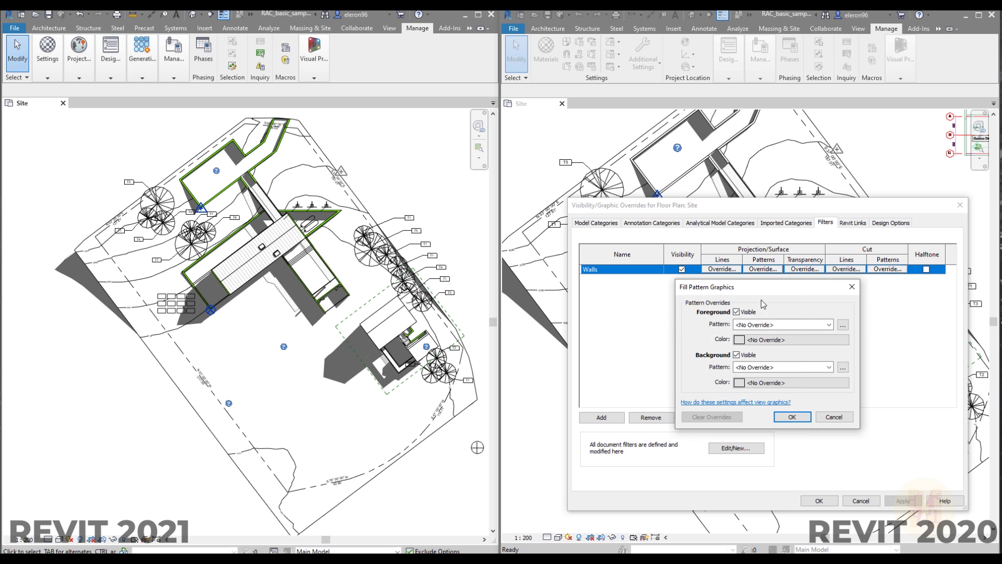
left_click(779, 326)
left_click(754, 543)
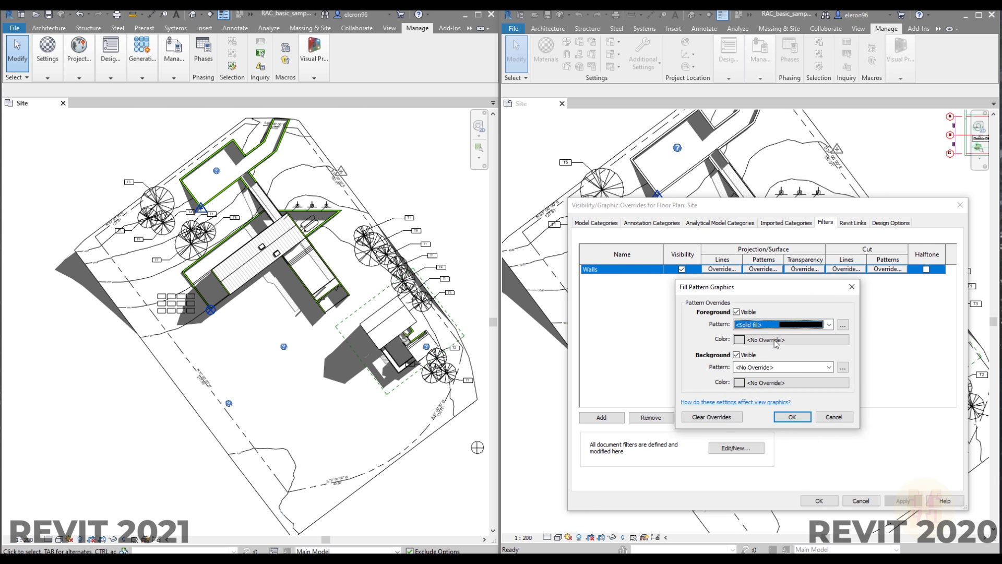
- Set the Walls filter's foreground pattern colour to light green RGB 128-255-128 and apply the overrides to the view
left_click(778, 341)
left_click(688, 284)
left_click(809, 446)
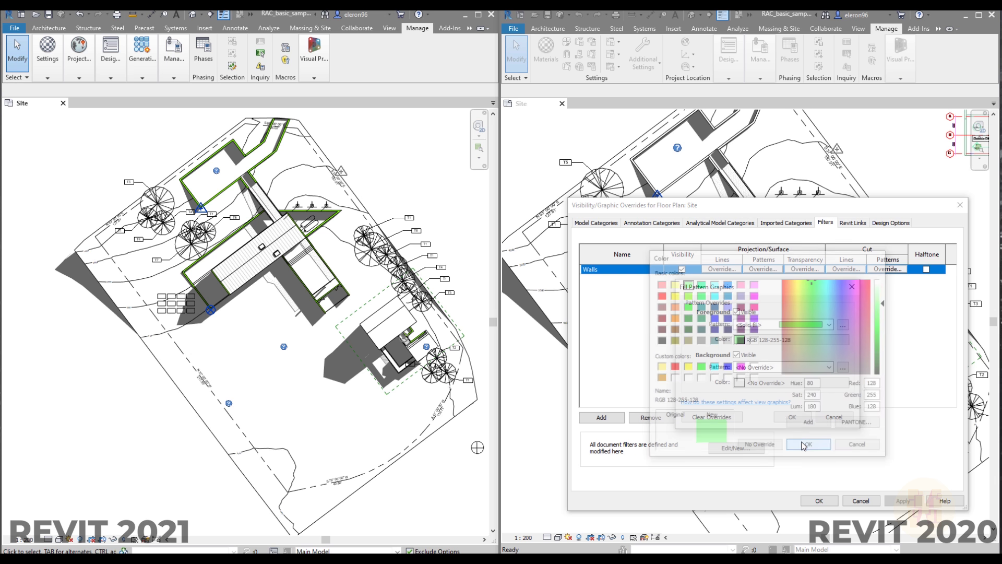
left_click(792, 416)
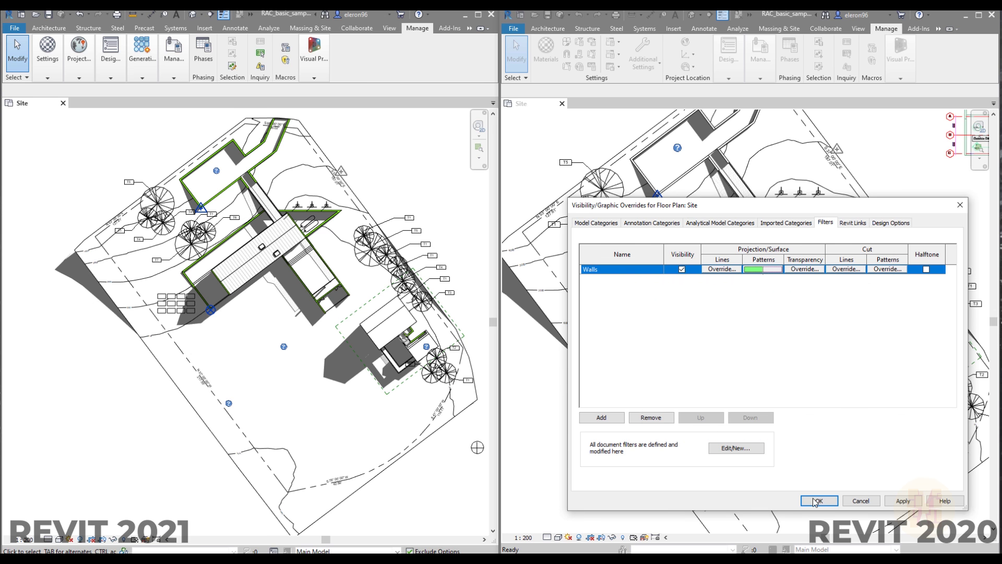
left_click(819, 501)
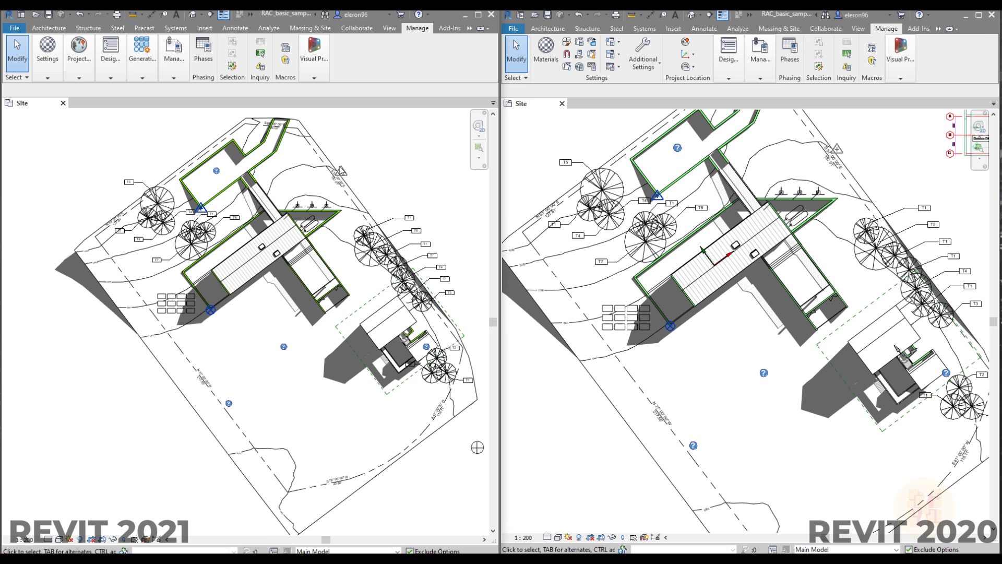
- In Revit 2021, turn off Enable Filter for Walls in the Site plan while keeping its overrides
key("v")
key("g")
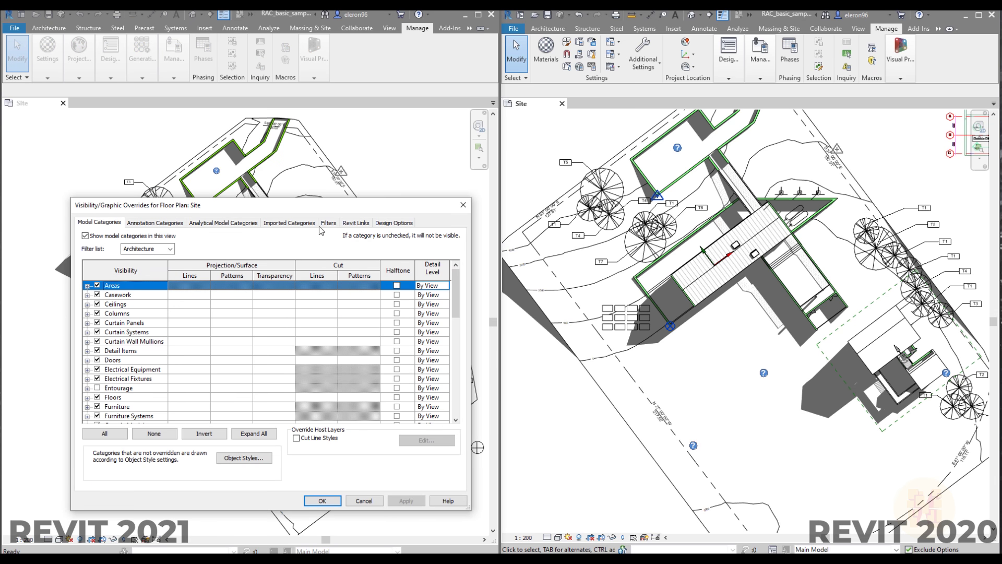
left_click(175, 269)
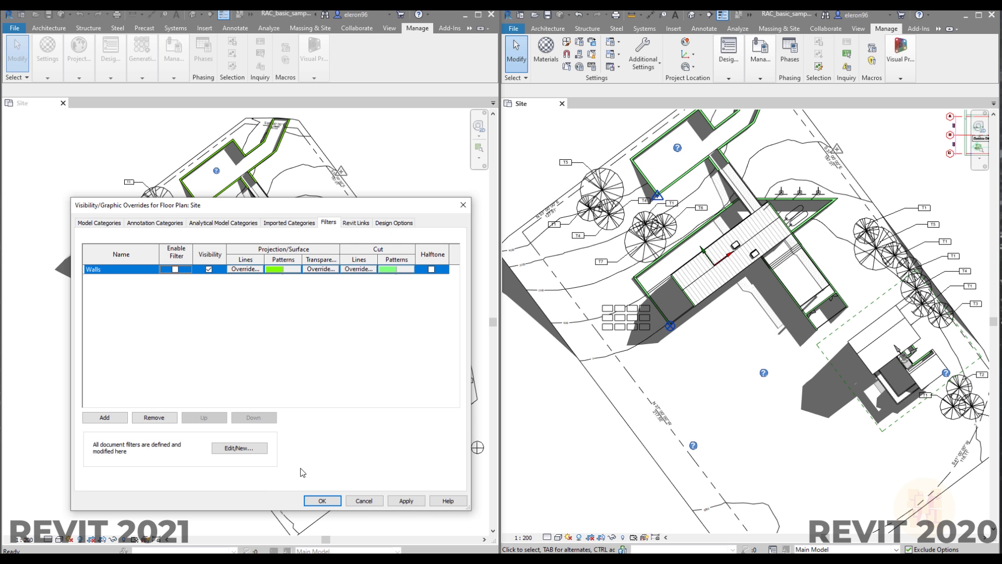
left_click(322, 501)
- Turn Enable Filter back on for Walls in the Revit 2021 Site plan
key("v")
key("g")
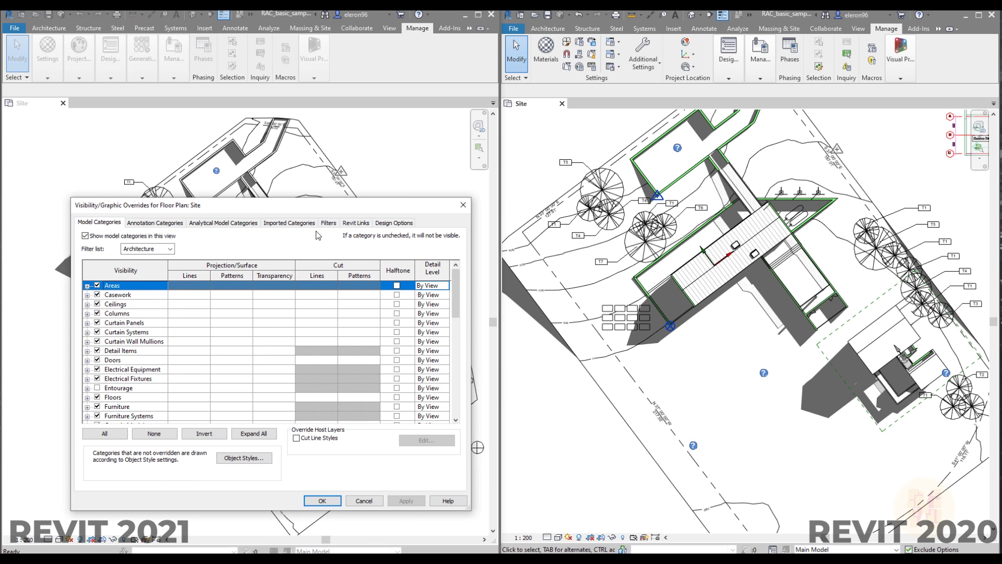
left_click(328, 221)
left_click(174, 270)
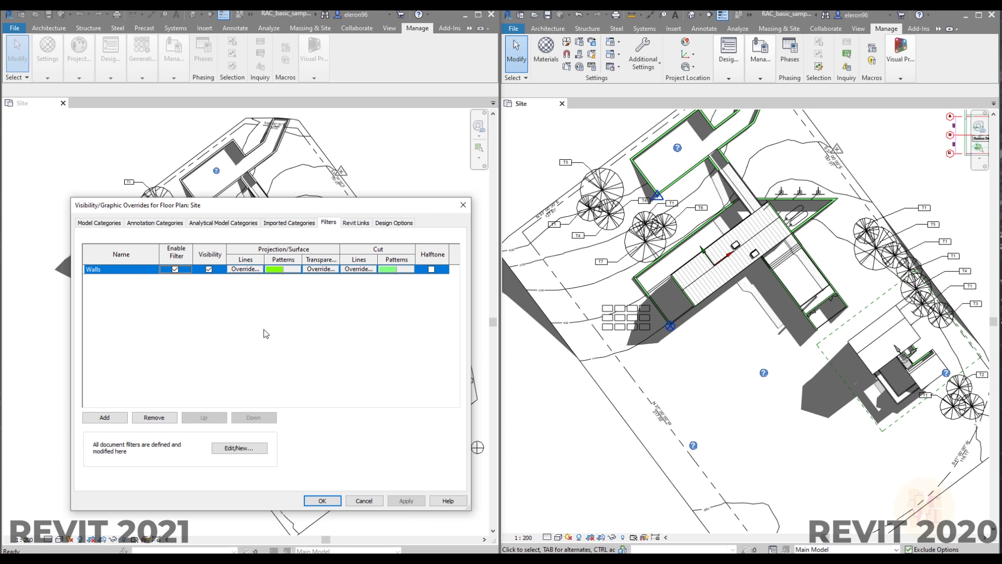
left_click(322, 501)
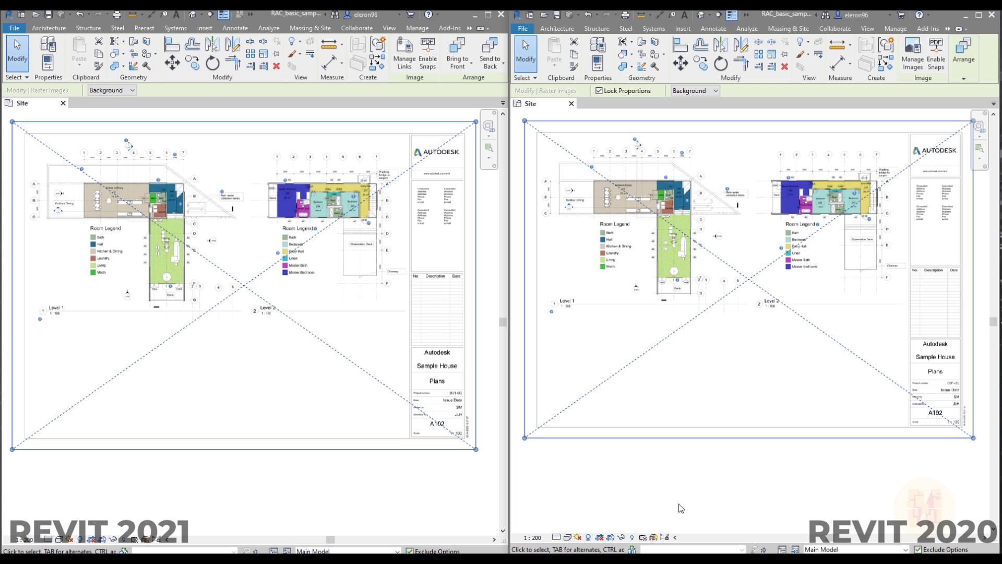
- Compare the Bring to Front arrangement options for the selected A102 sheet image in Revit 2020 and Revit 2021
mouse_move(965, 55)
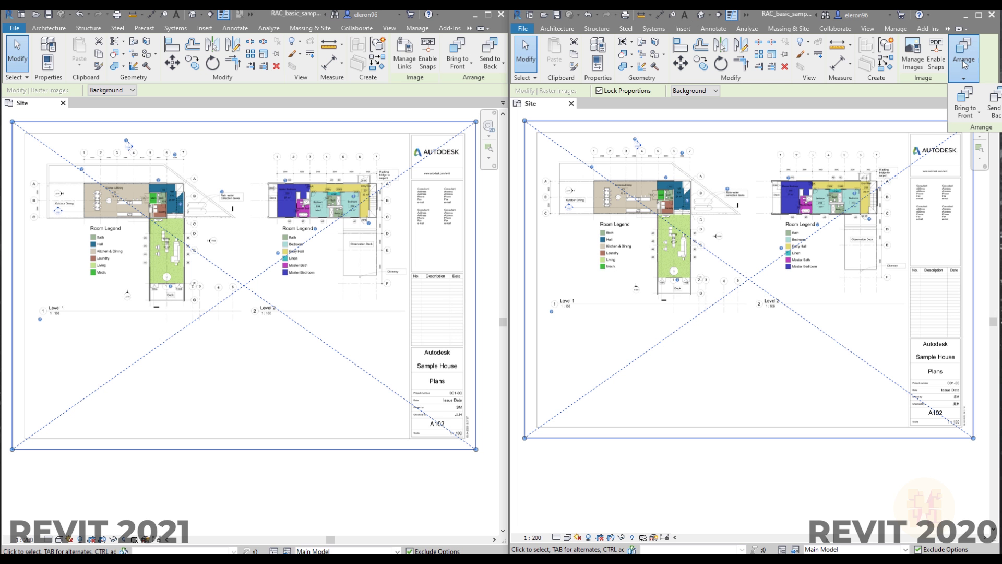
left_click(972, 118)
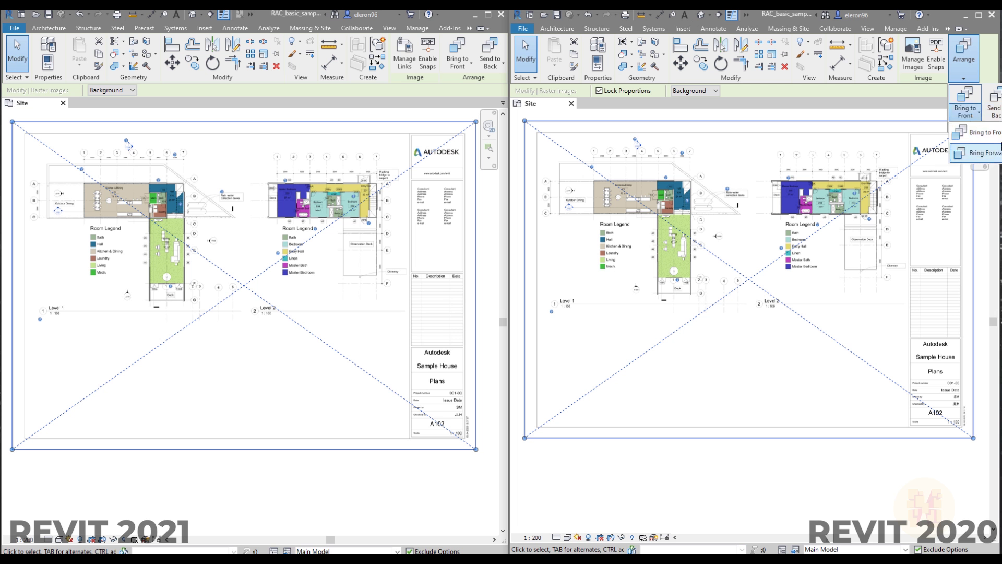
left_click(459, 65)
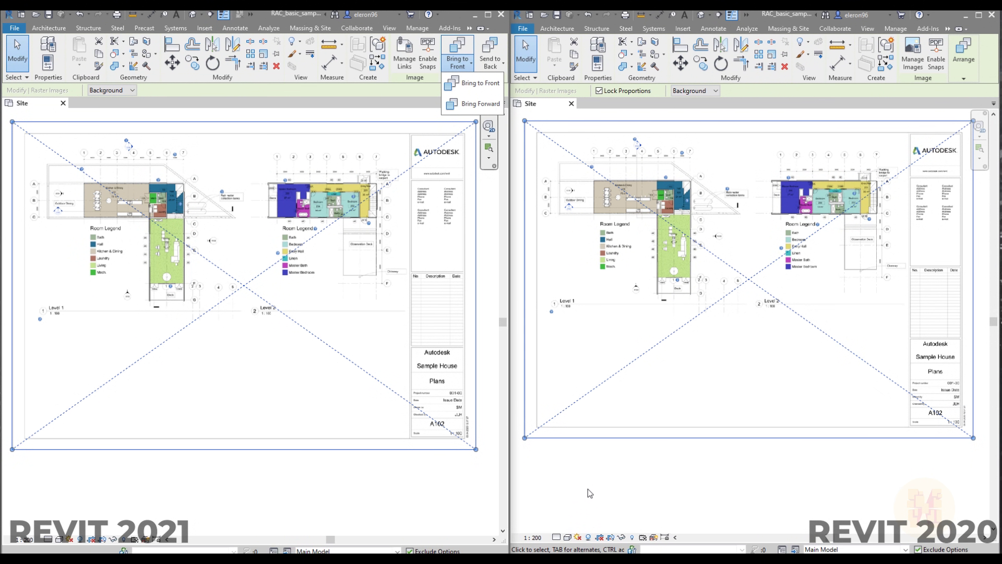
left_click(391, 486)
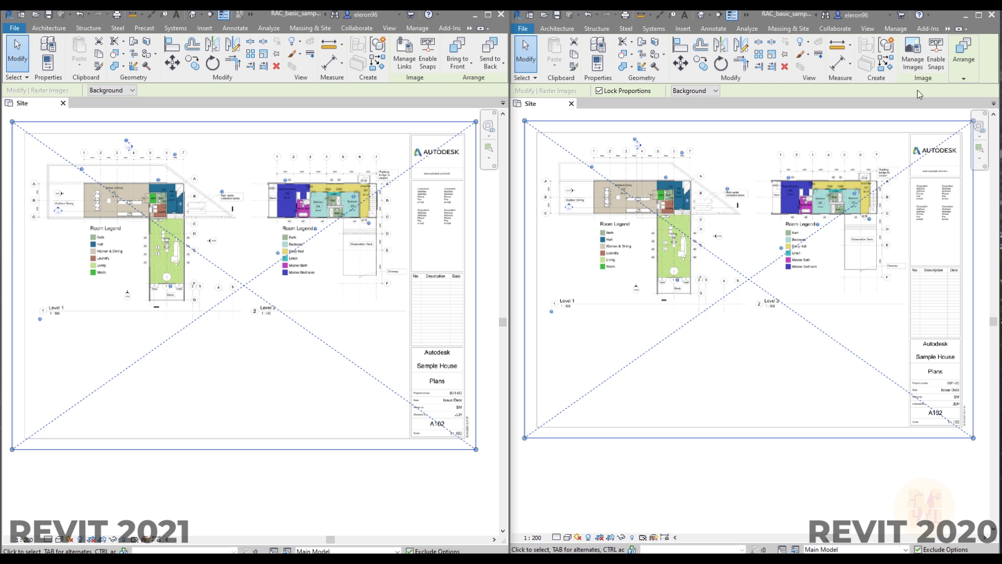
- In Revit 2020, inspect the A102.pdf entry and its details in Manage Images, then close the dialog
left_click(910, 55)
mouse_move(664, 181)
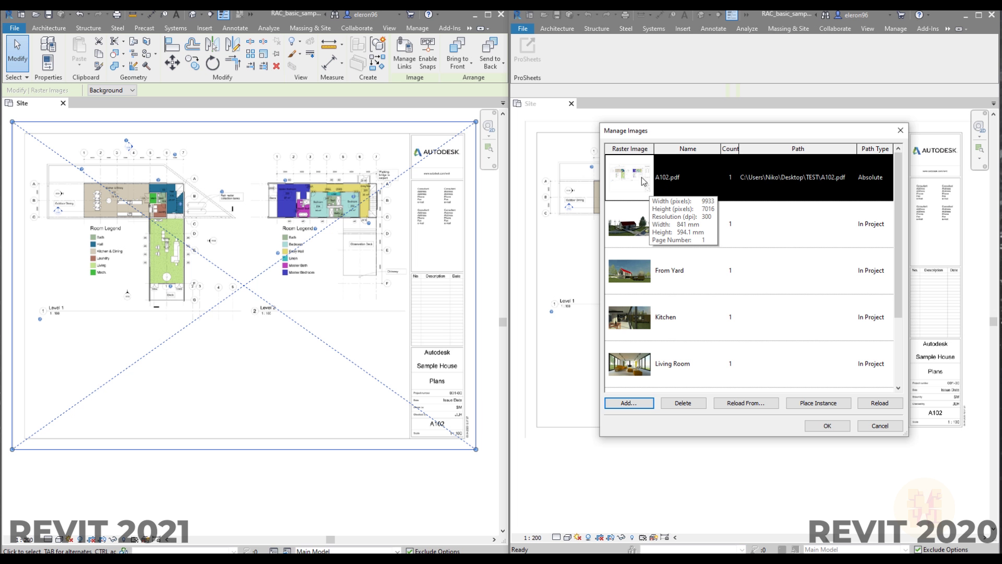
left_click(900, 131)
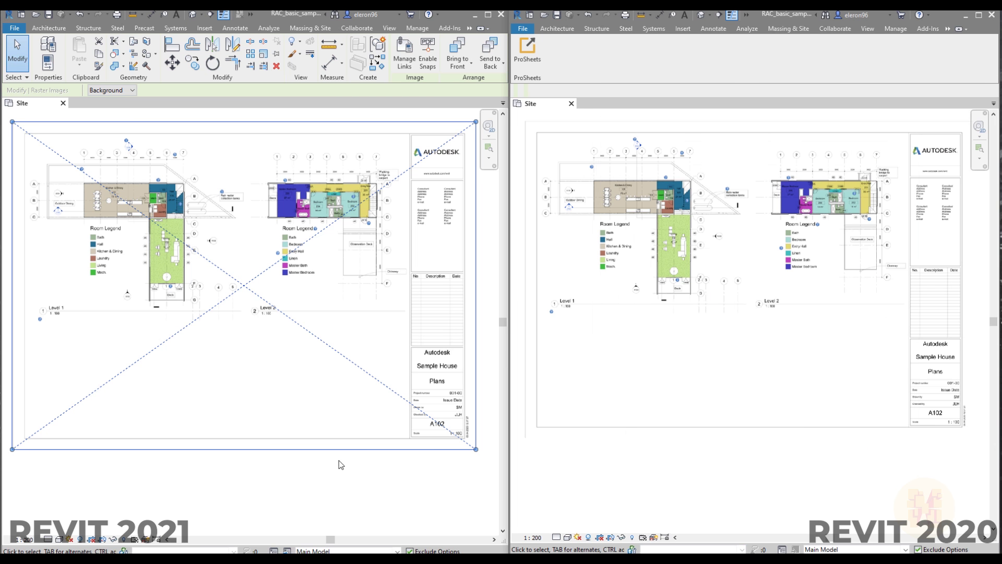
- In Revit 2021, open Manage Links for the selected PDF and reload A102.pdf
left_click(405, 59)
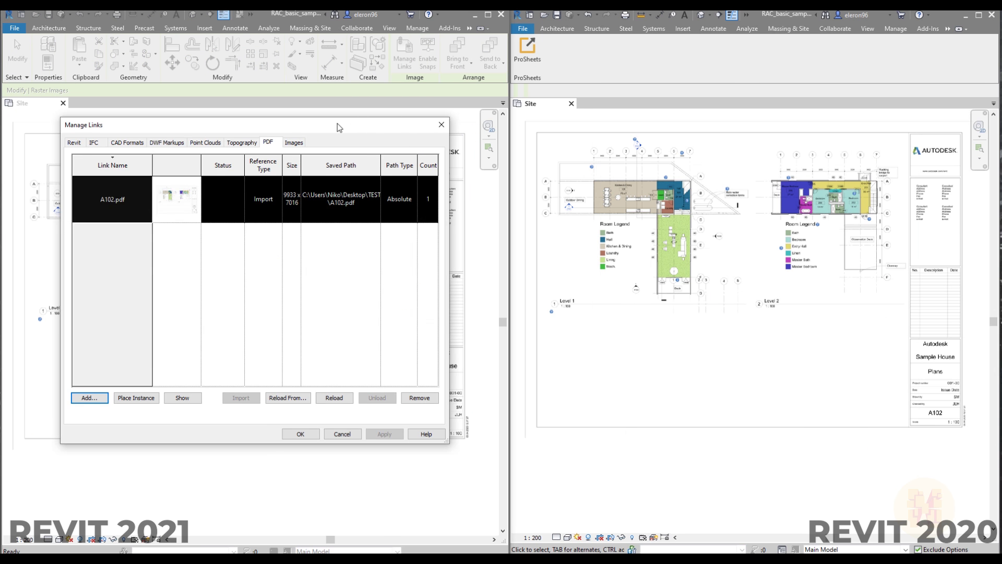
left_click_drag(291, 128, 302, 116)
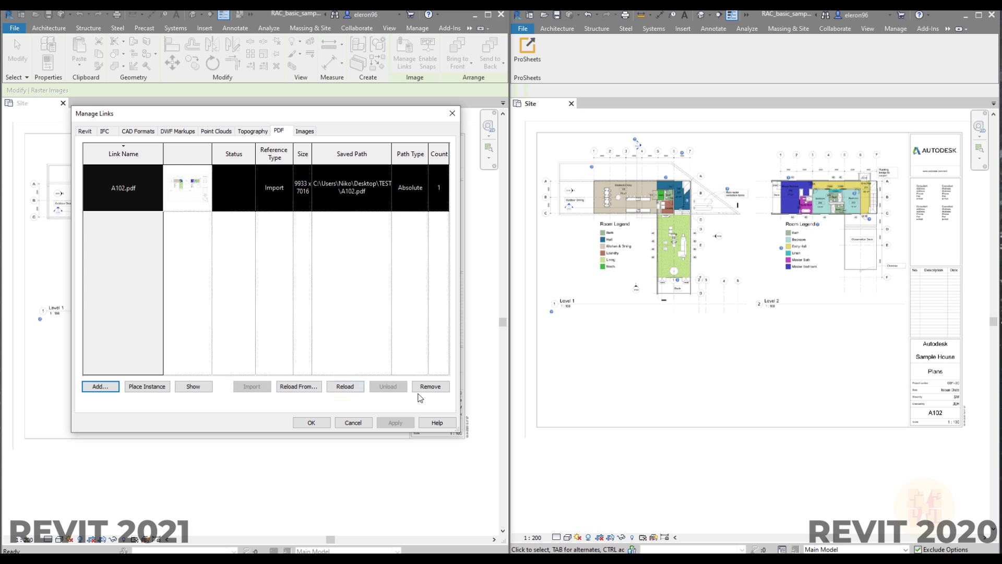
left_click(349, 391)
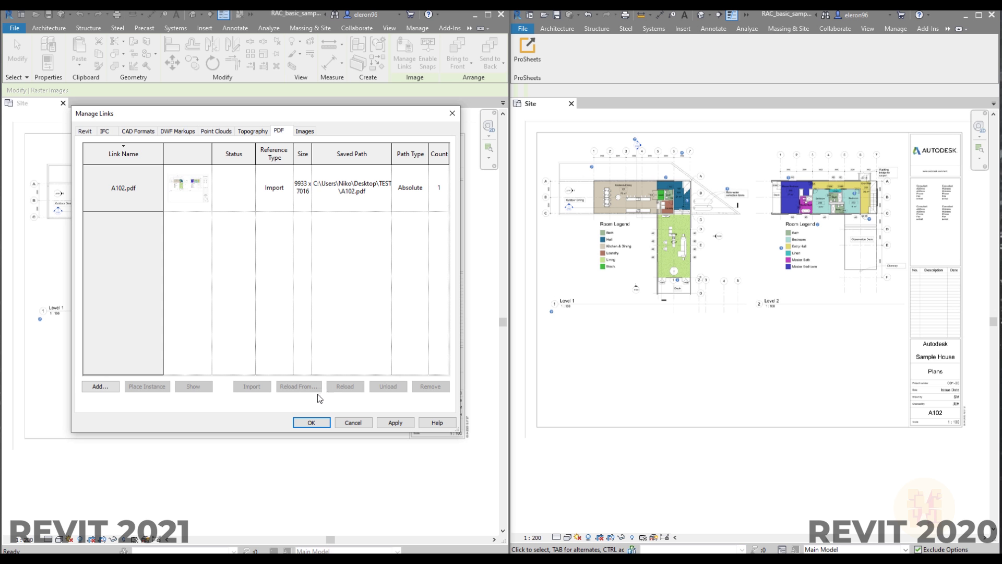
- In Revit 2021, start reloading A102.pdf from the TEST folder, check its page import options, and cancel the import
left_click(193, 203)
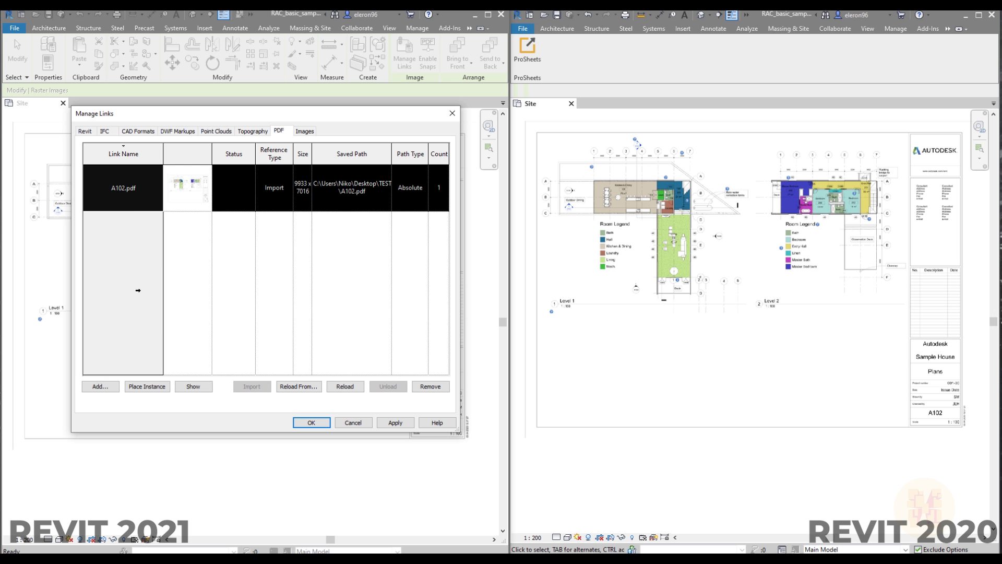
left_click(299, 387)
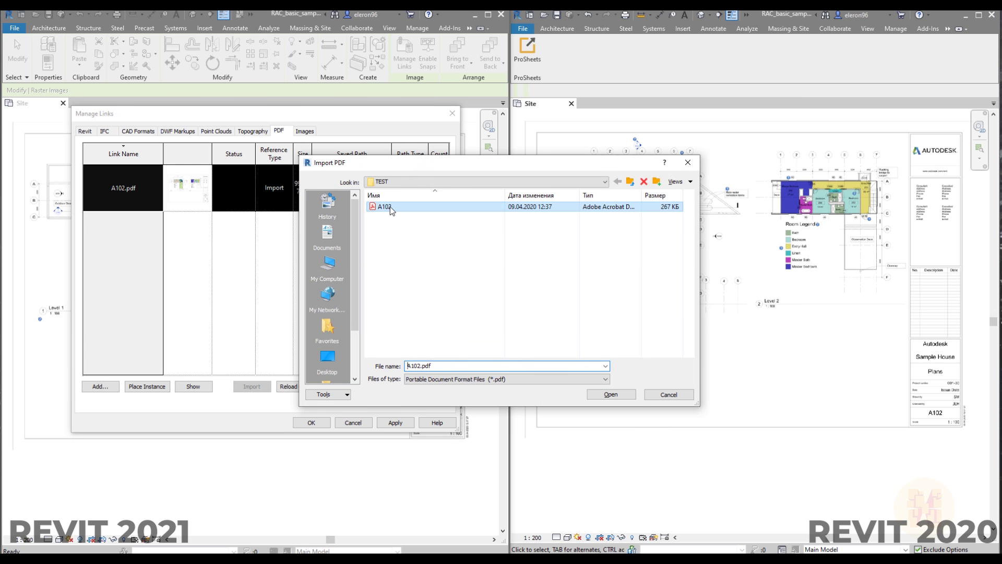
left_click(608, 395)
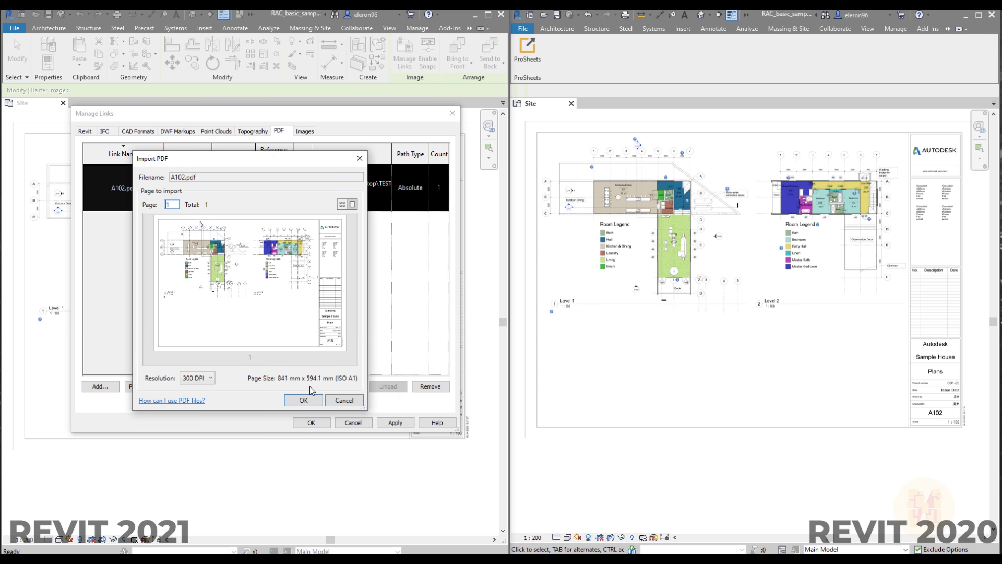
double_click(171, 201)
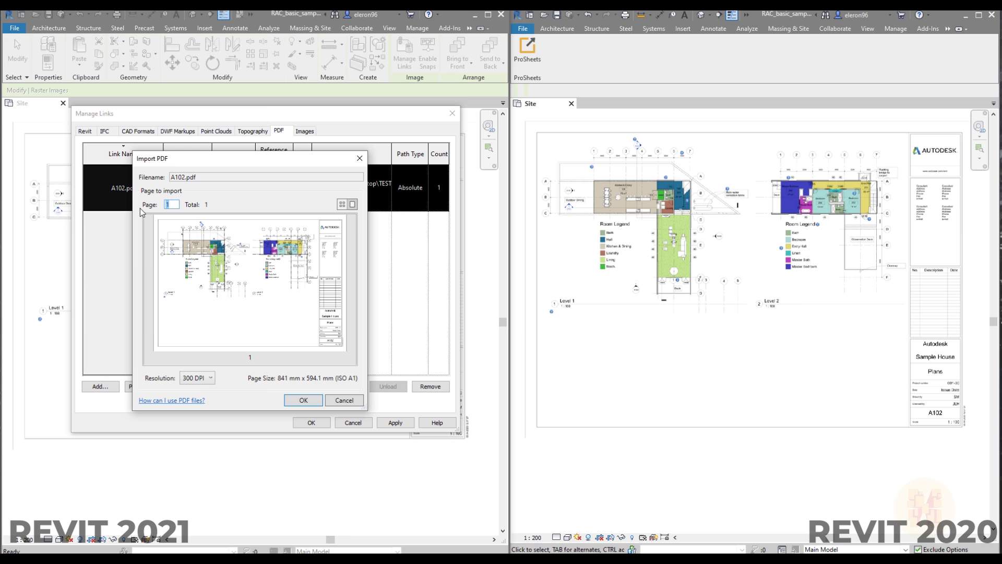
left_click(360, 158)
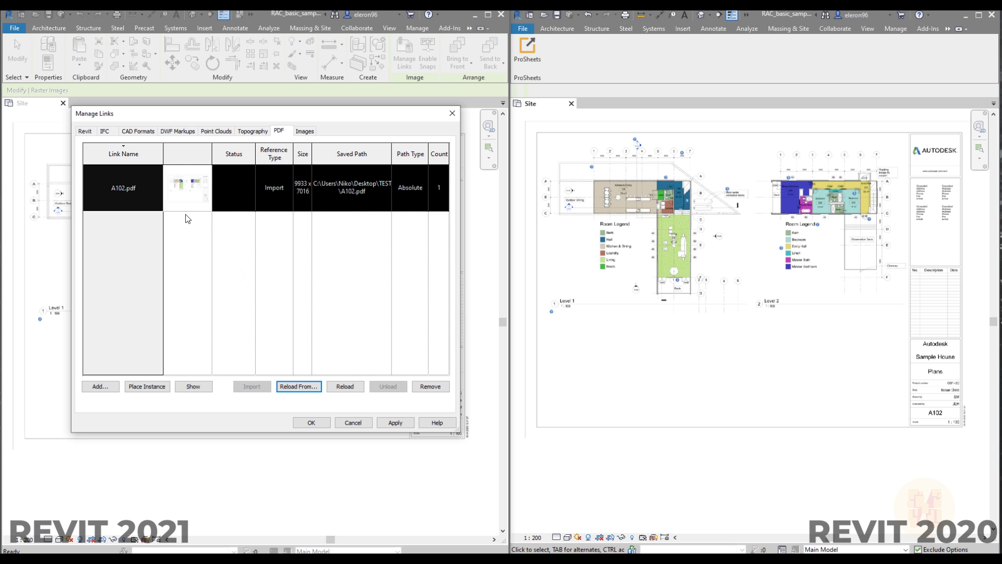
- Place another instance of A102.pdf directly below the existing sheet image in the Revit 2021 Site plan
mouse_move(150, 193)
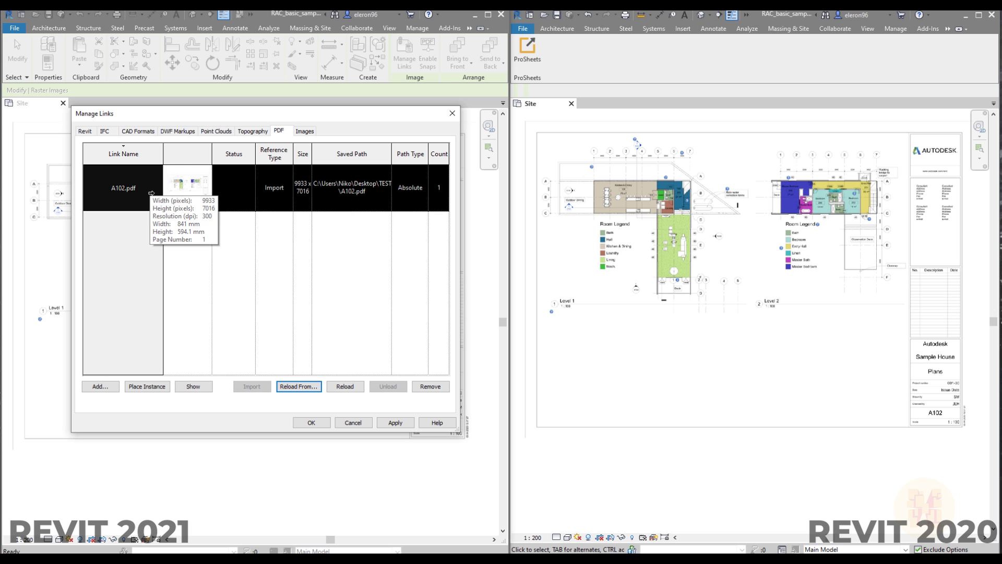
left_click(147, 387)
left_click(249, 364)
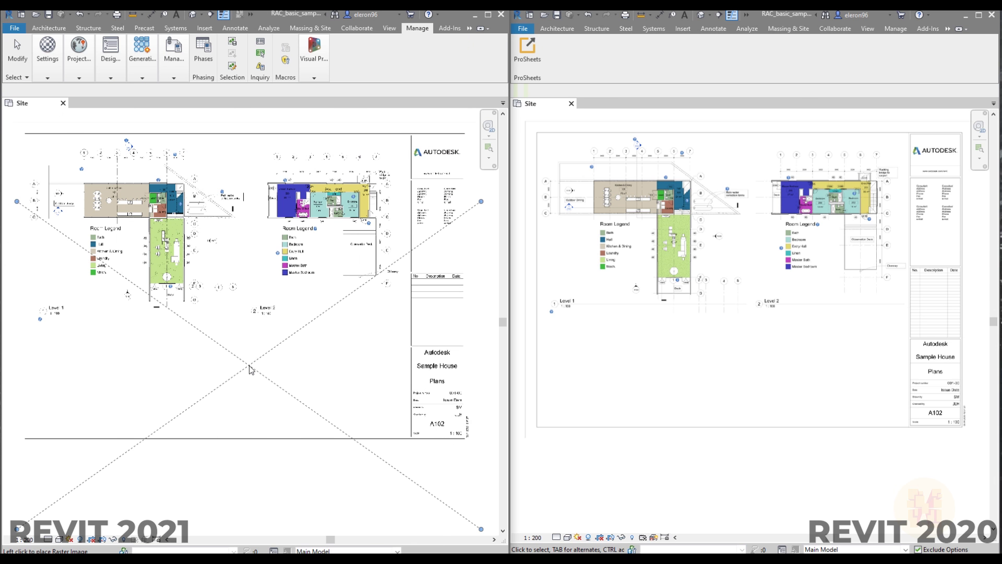
scroll(239, 459, "down", 3)
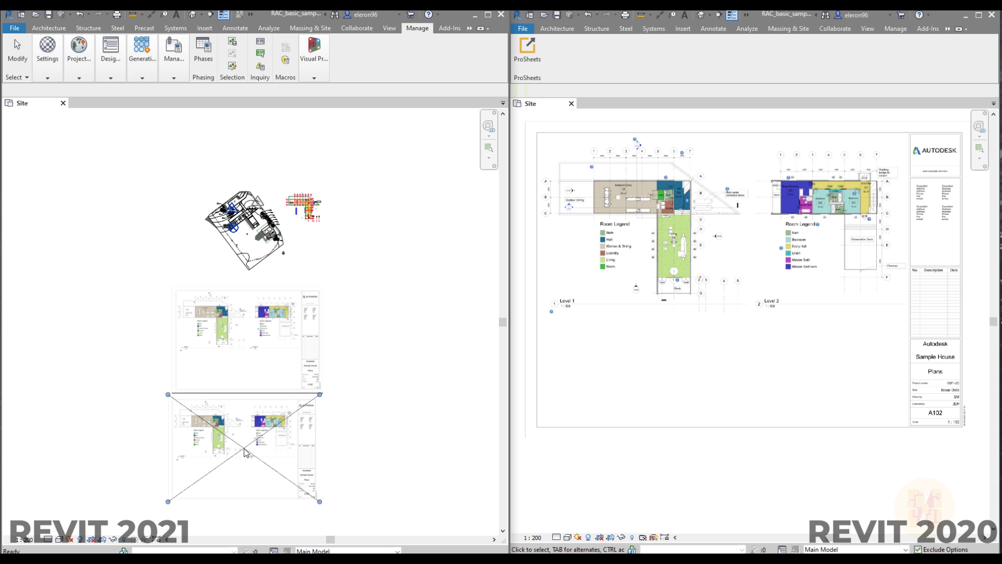
left_click(243, 455)
key("Escape")
- Check the instance count of A102.pdf in Revit 2021's Manage Links from the placed images, then close the dialog
scroll(229, 454, "up", 2)
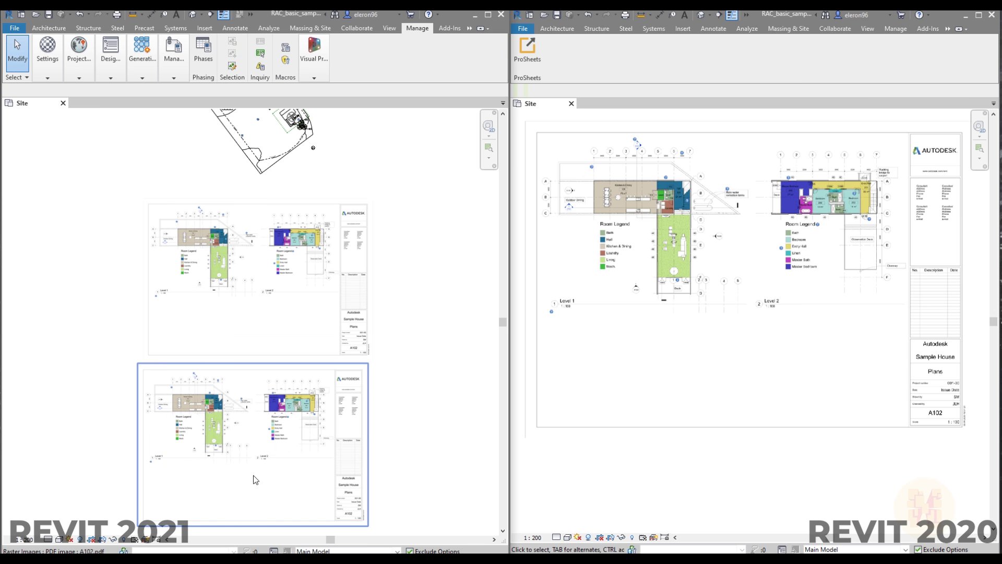
middle_click_drag(379, 441, 383, 351)
left_click(360, 366)
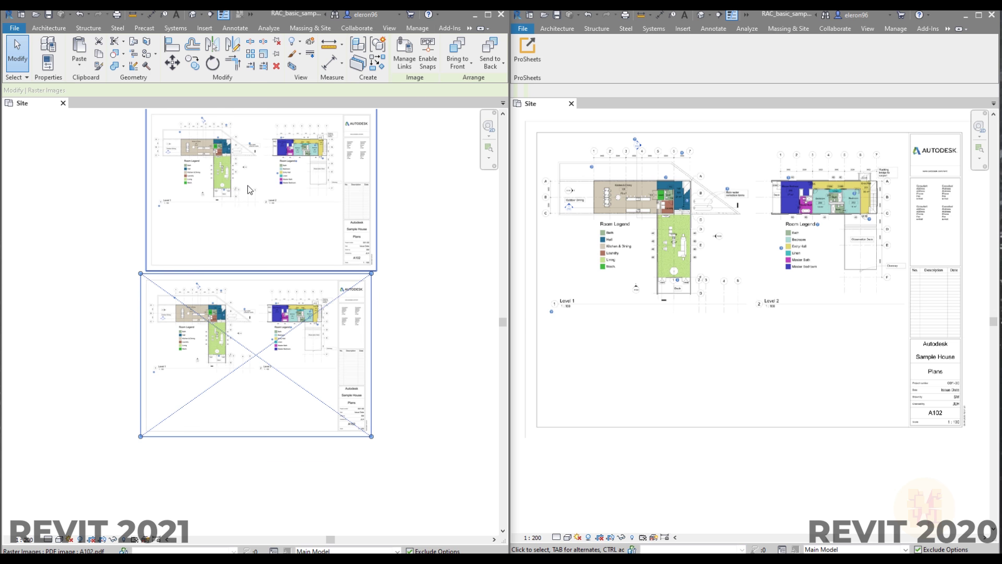
left_click(247, 237)
left_click(405, 52)
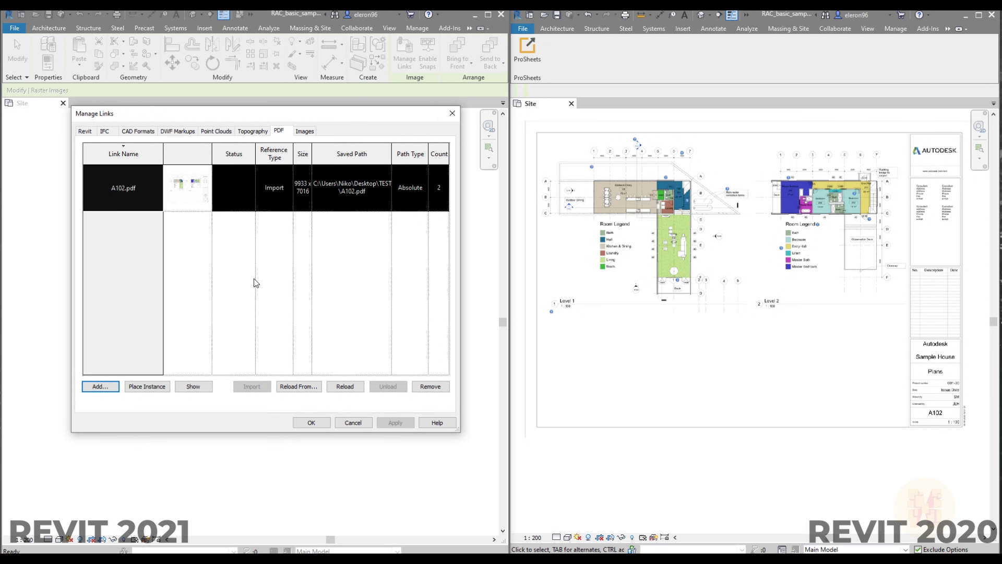
left_click(452, 114)
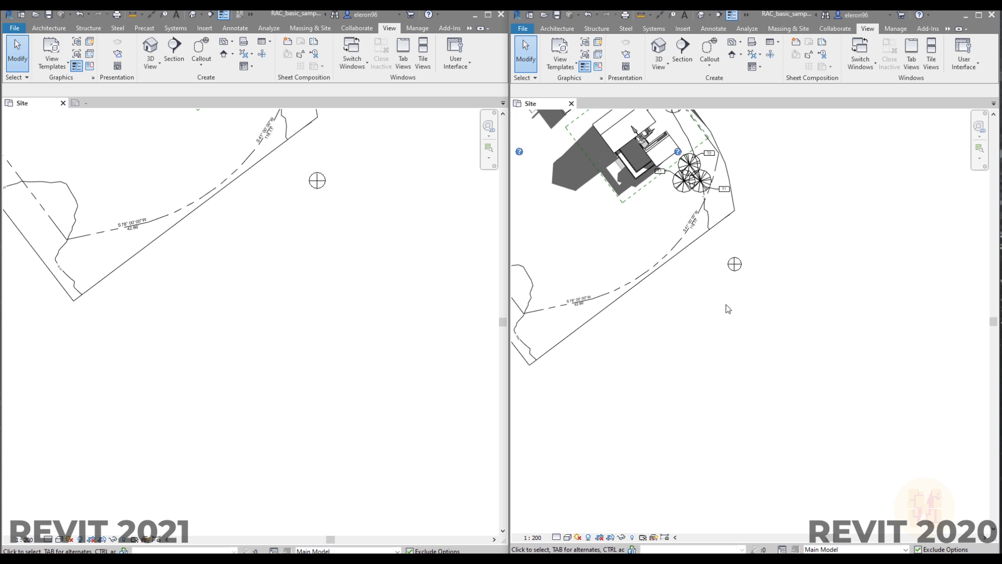
- In Revit 2020, draw a horizontal section line below the site boundary in the Site plan
left_click(683, 49)
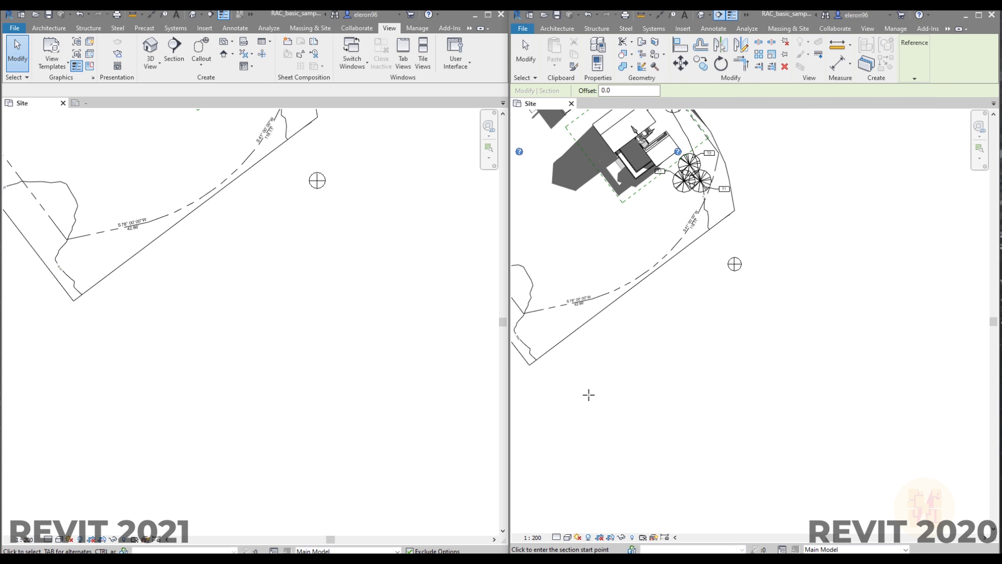
left_click(587, 380)
left_click(699, 380)
key("Escape")
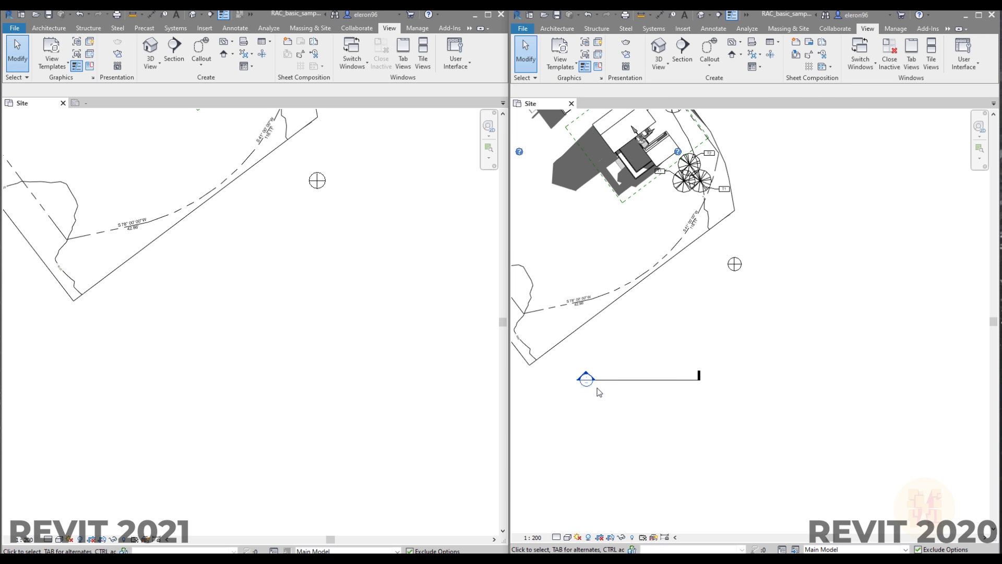
scroll(592, 375, "up", 4)
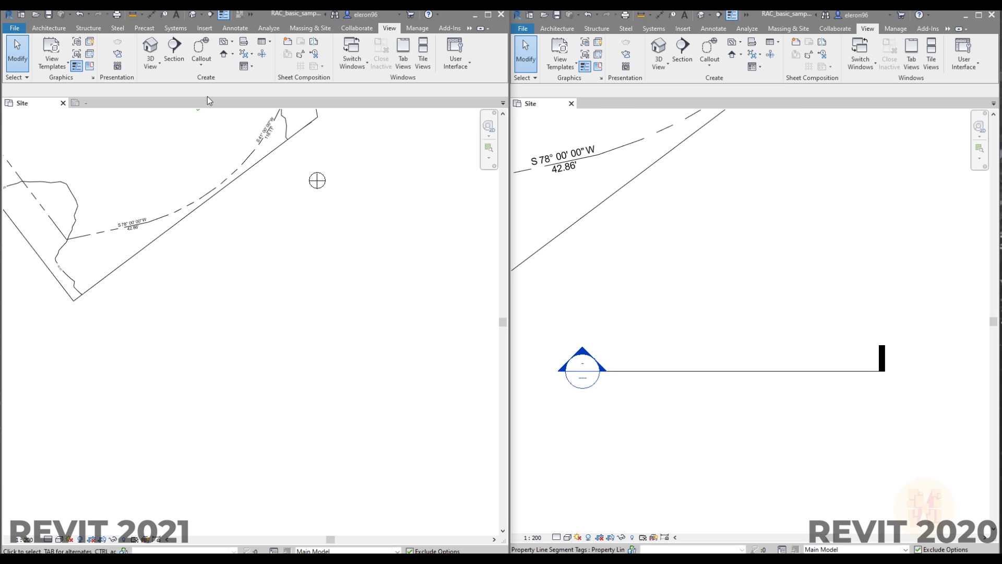
- In Revit 2021, draw a matching horizontal section line below the site boundary in the Site plan
left_click(174, 49)
left_click(124, 355)
left_click(306, 356)
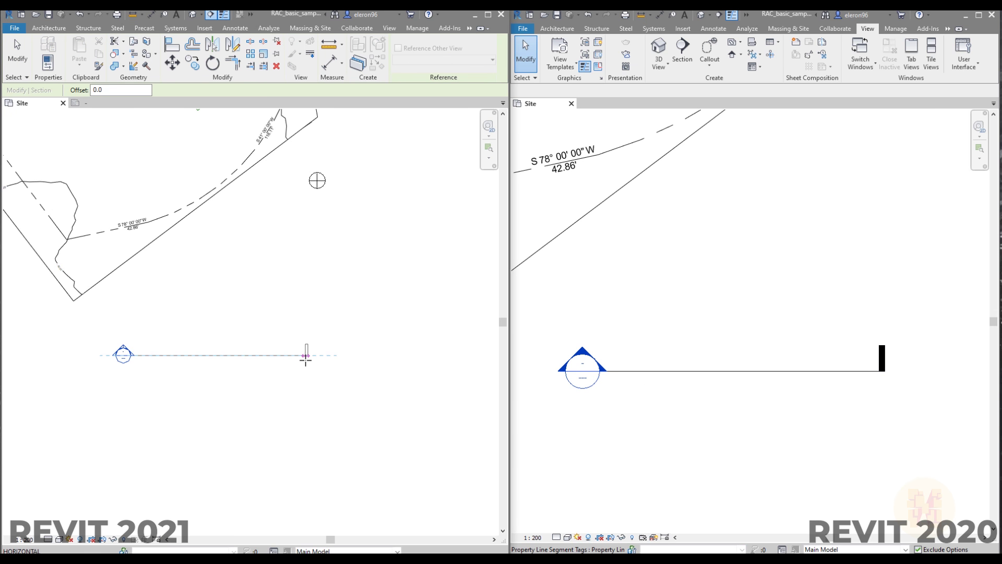
key("Escape")
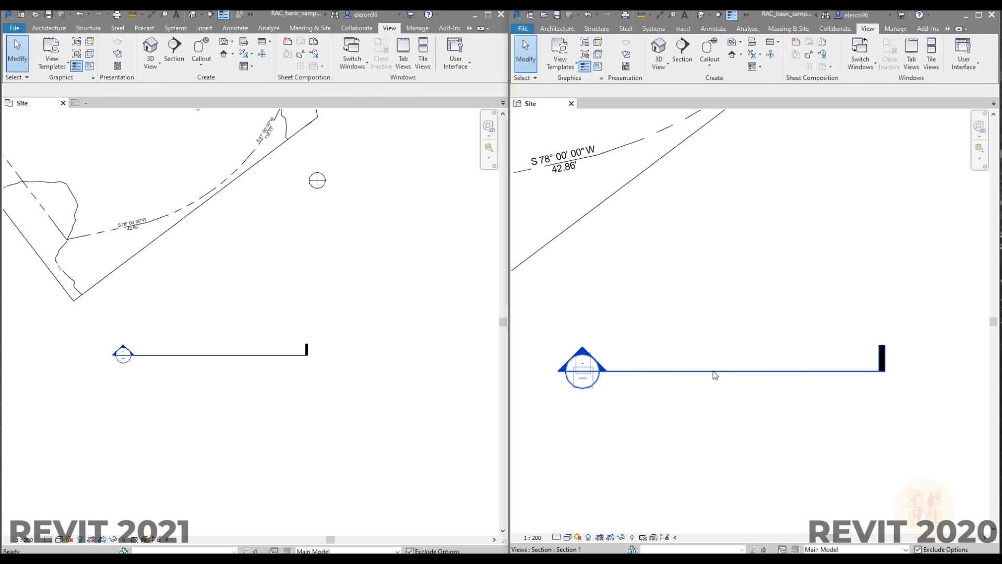
- Rotate the new section line counterclockwise about its midpoint in the Revit 2020 Site plan
left_click(713, 371)
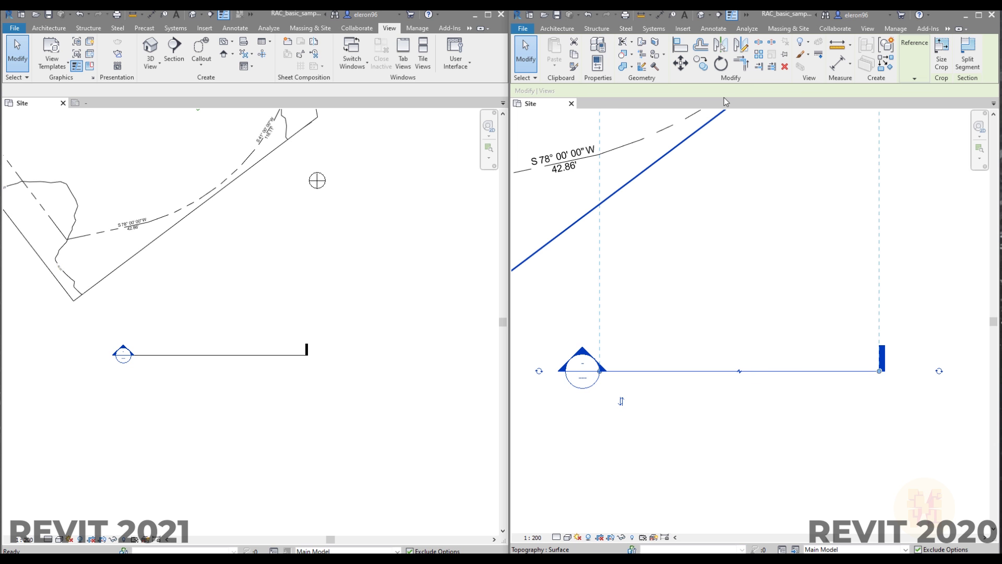
left_click(721, 64)
left_click(939, 330)
left_click(885, 224)
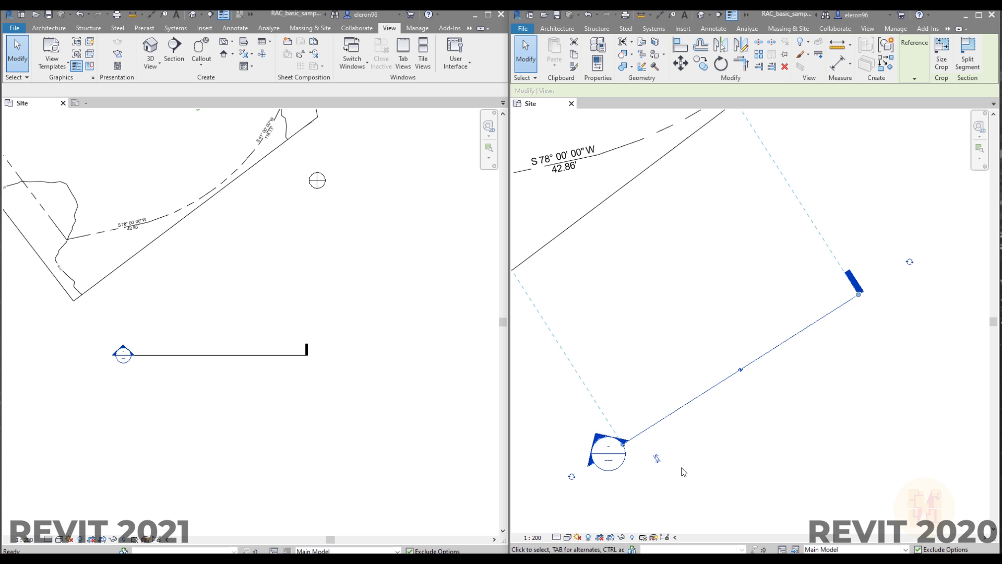
- Rotate the new section line about 25° counterclockwise around its midpoint in the Revit 2021 Site plan
left_click(219, 356)
middle_click_drag(212, 369, 266, 395)
left_click(212, 63)
left_click(436, 352)
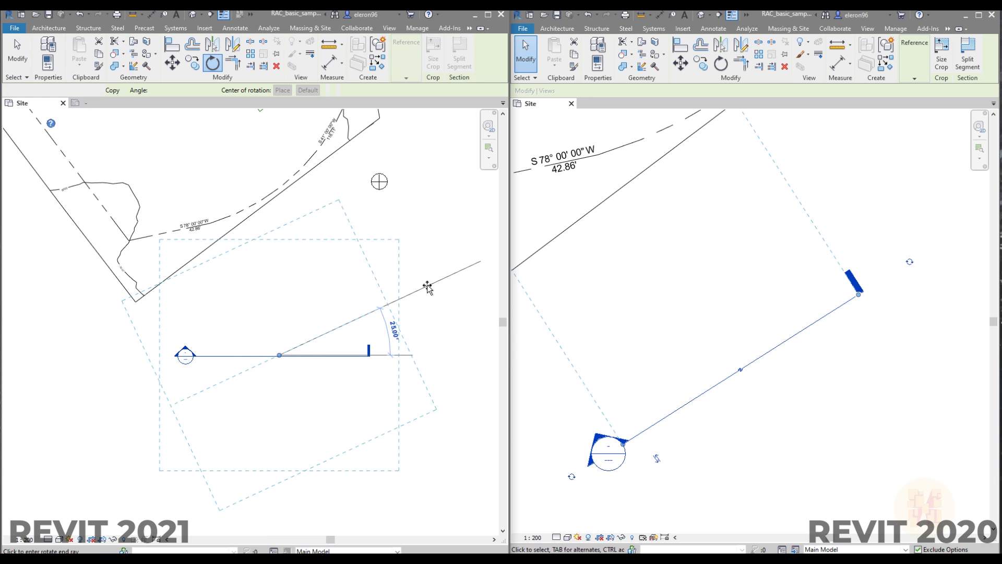
left_click(428, 283)
scroll(191, 389, "up", 3)
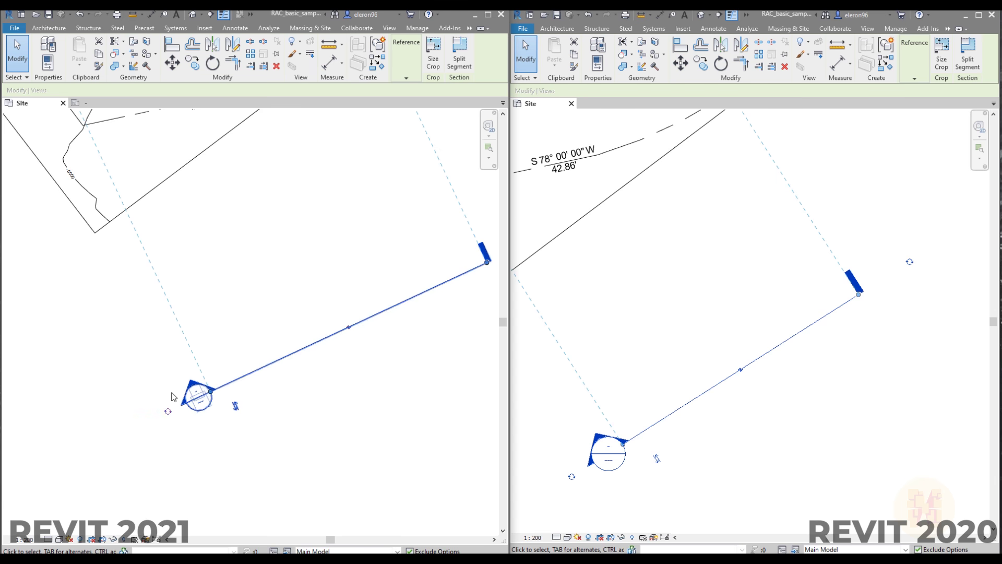
- Rotate the Revit 2021 section line further counterclockwise to a steeper diagonal, then deselect it
middle_click_drag(312, 405, 269, 426)
left_click(212, 62)
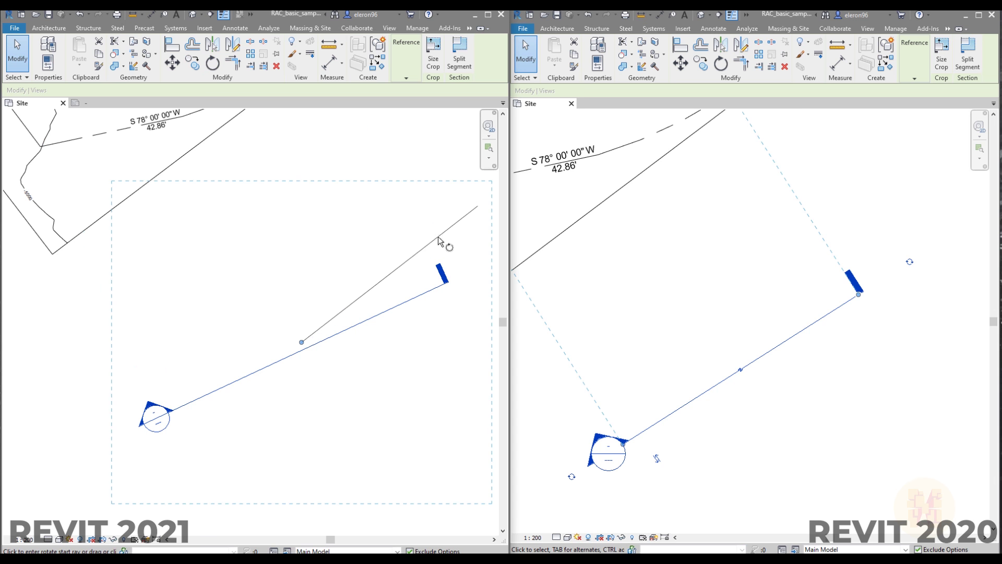
left_click(438, 237)
left_click(403, 205)
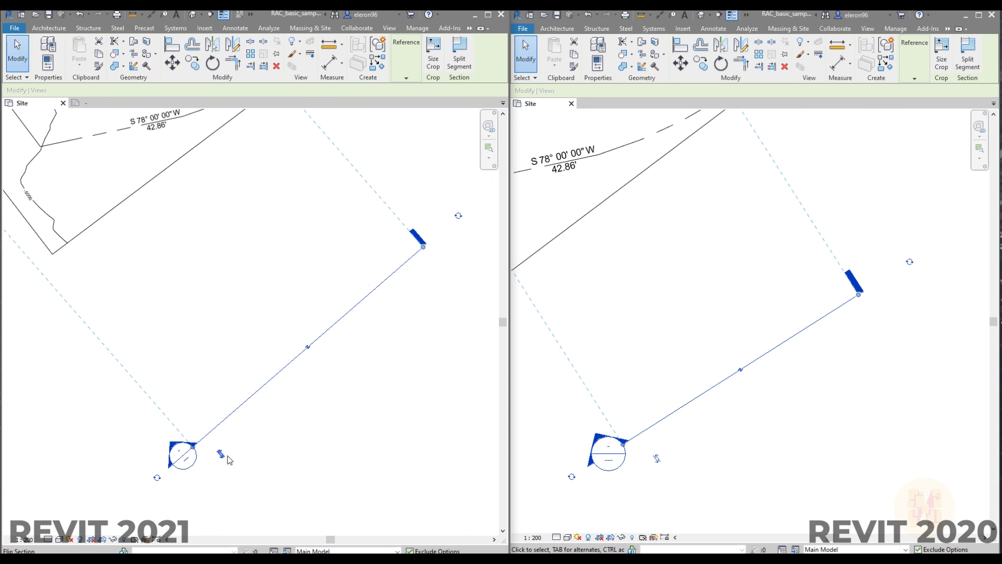
left_click(271, 459)
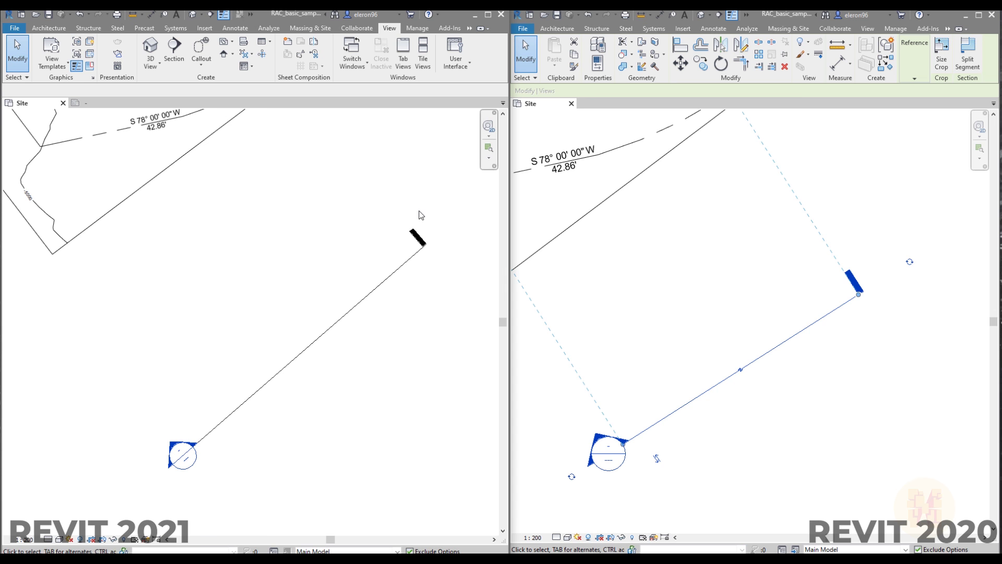
- Show the Project Browser in Revit 2021 and open the M_Section Head - Filled annotation family for editing
left_click(460, 68)
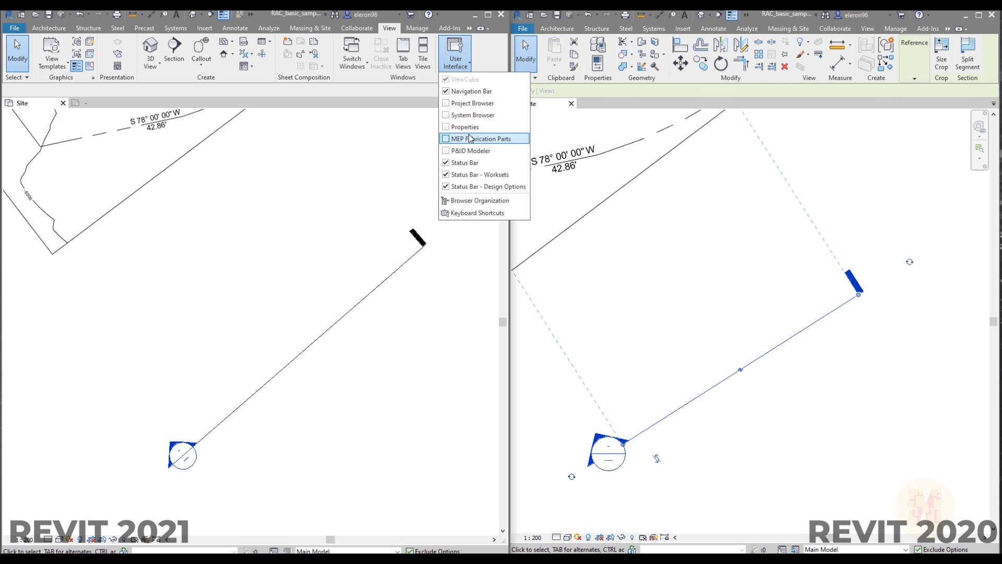
left_click(483, 105)
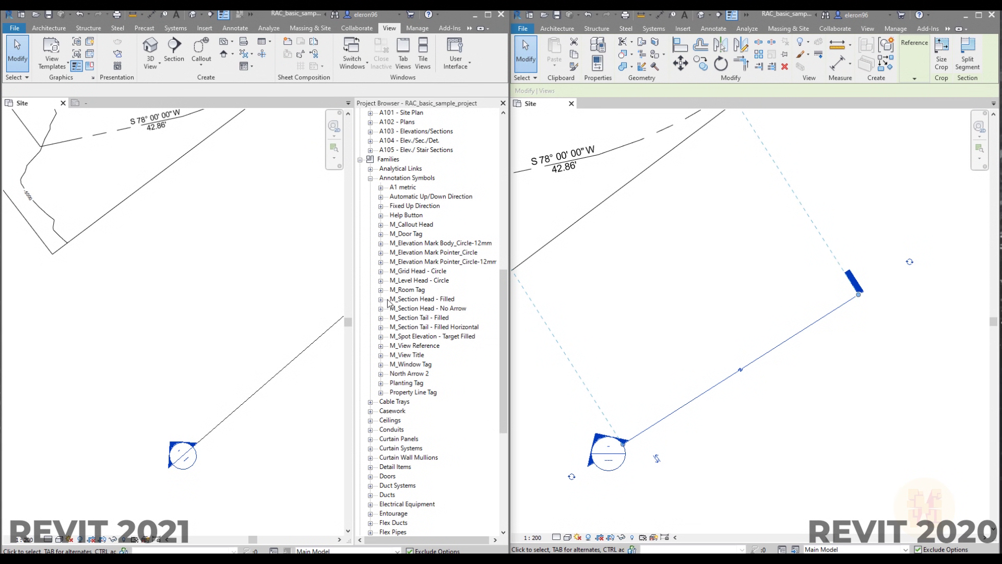
double_click(432, 301)
right_click(431, 301)
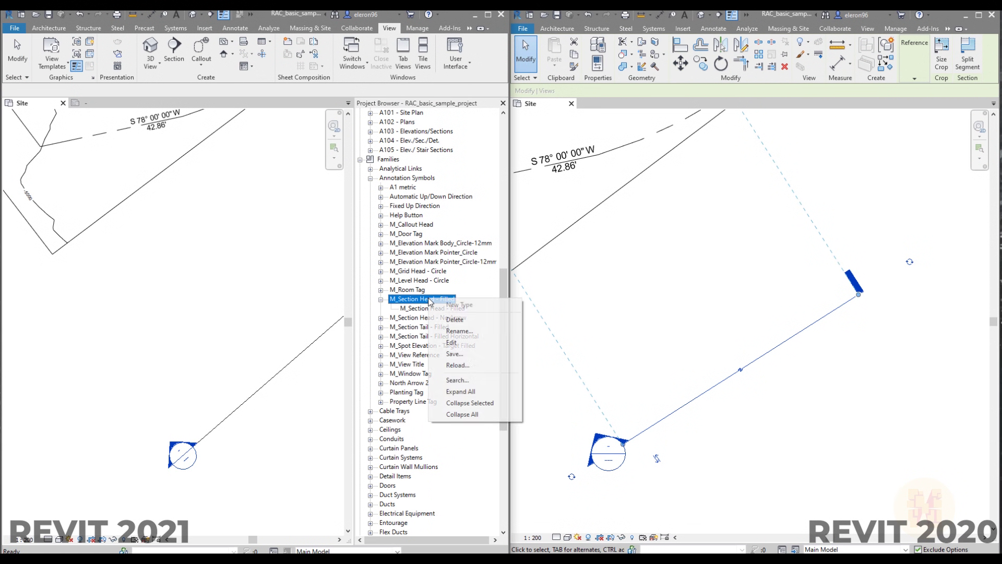
left_click(452, 342)
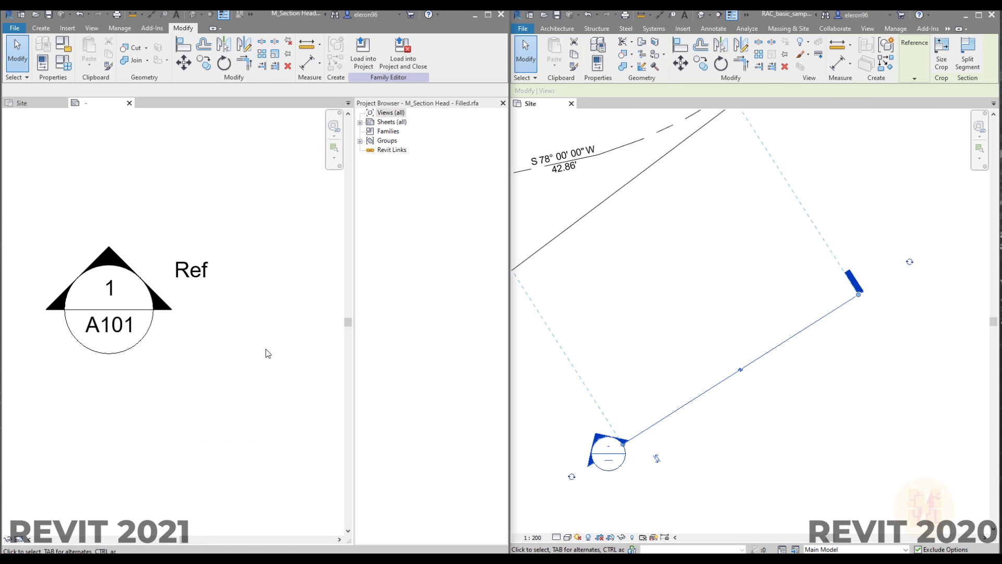
- Turn off Rotate text with component for the section head family and load it into the project, overwriting the existing version
scroll(267, 355, "down", 3)
right_click(261, 376)
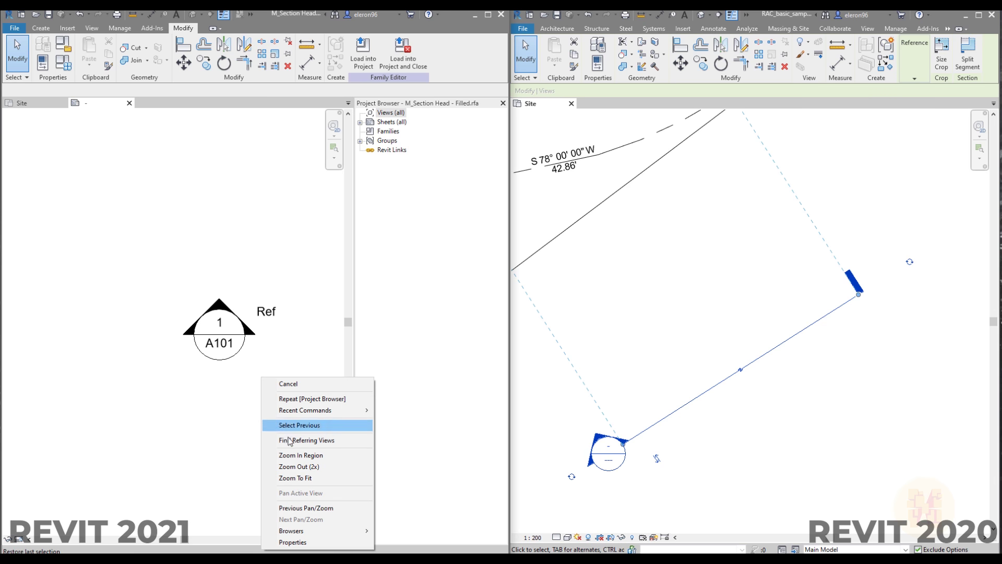
left_click(284, 544)
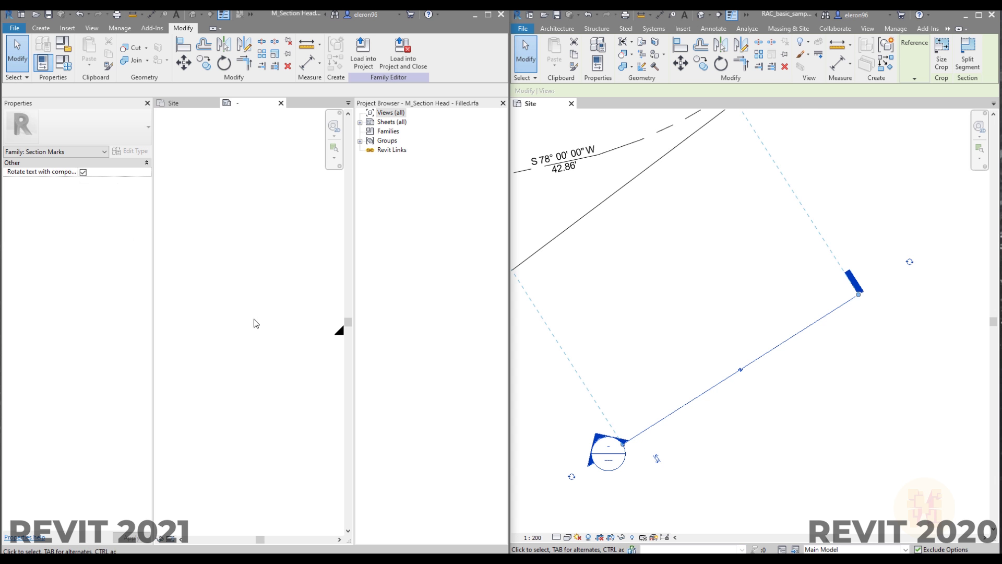
left_click(83, 172)
left_click(364, 52)
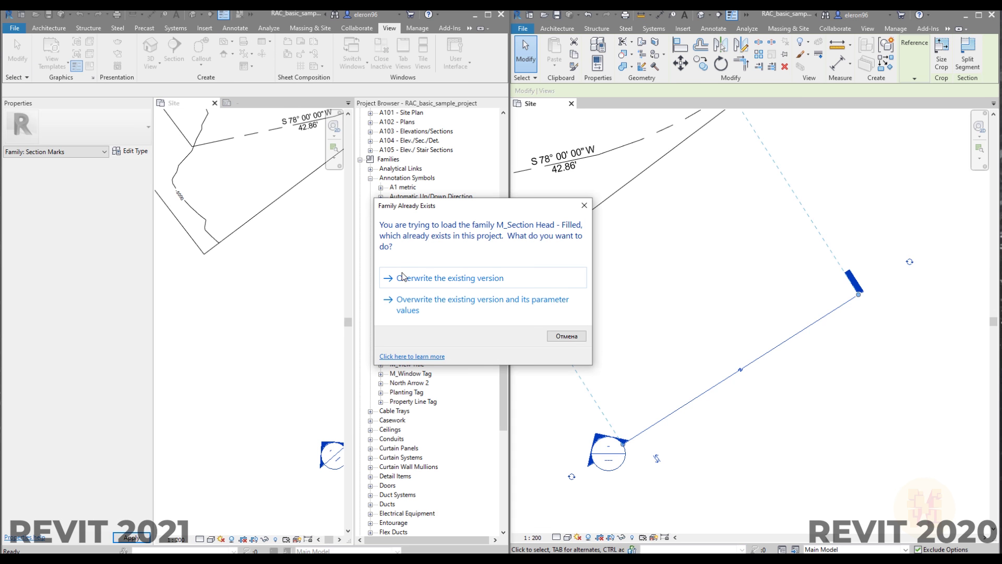
left_click(422, 278)
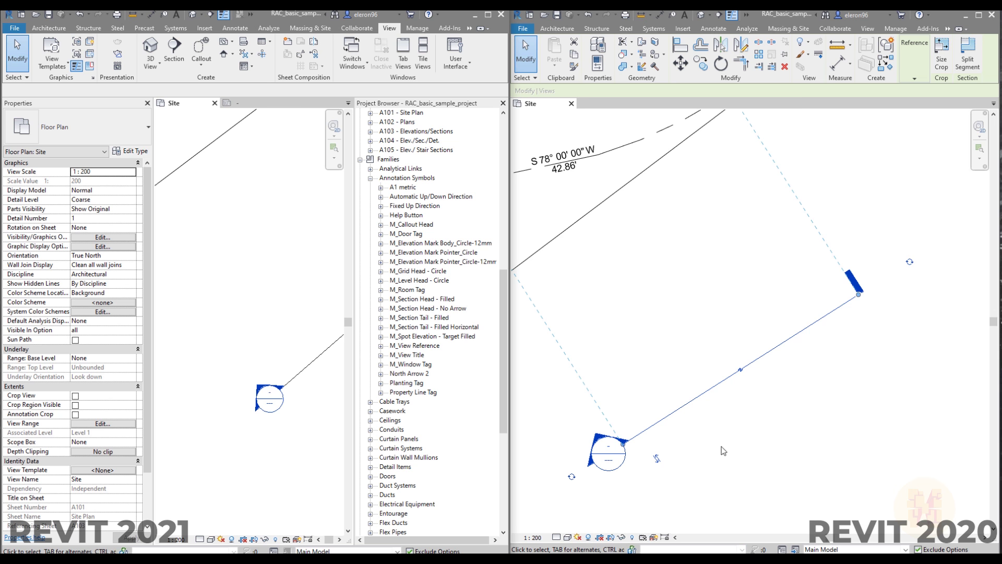
- Turn Rotate text with component back on in the section head family and reload it, overwriting the project's existing version
left_click(235, 103)
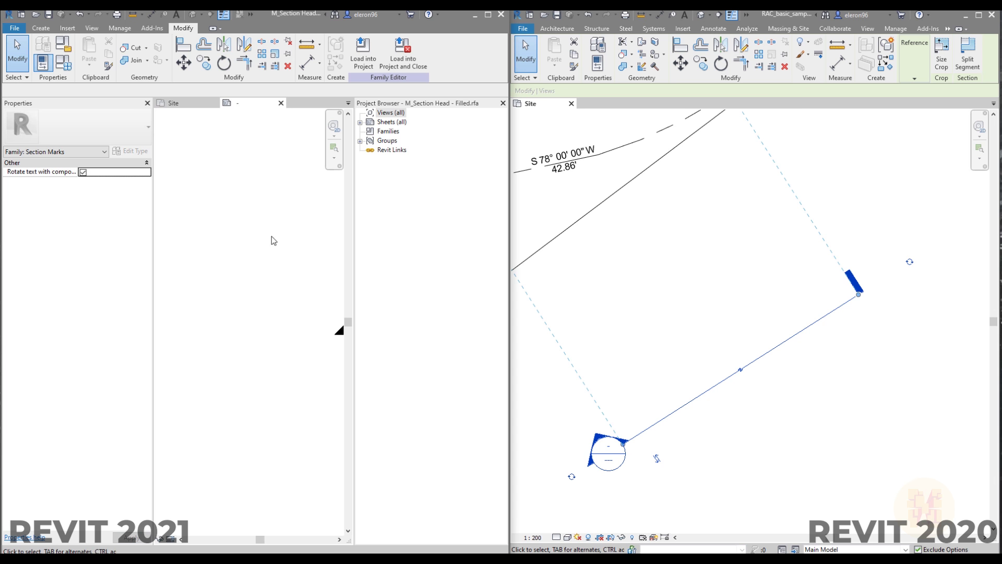
left_click(363, 57)
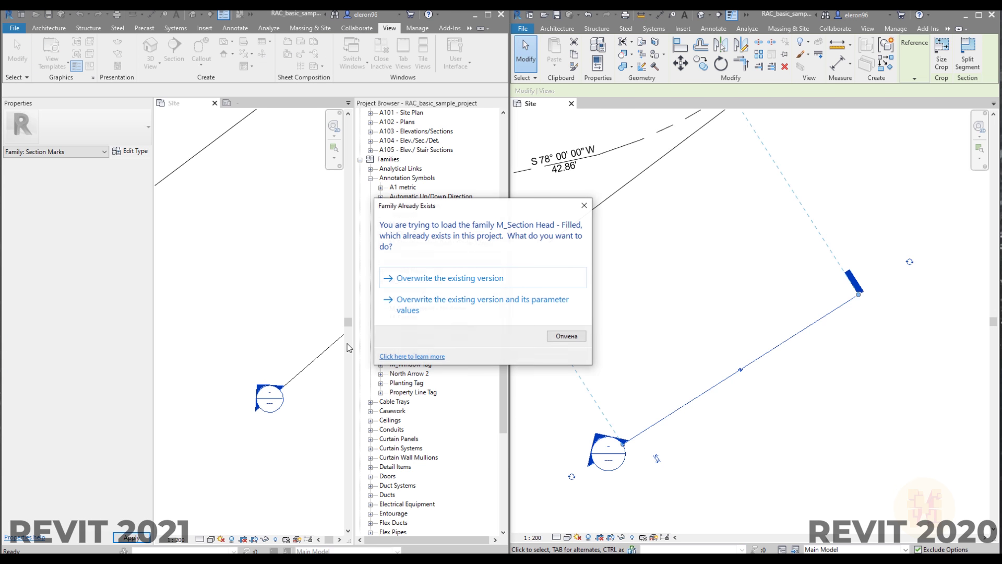
left_click(431, 280)
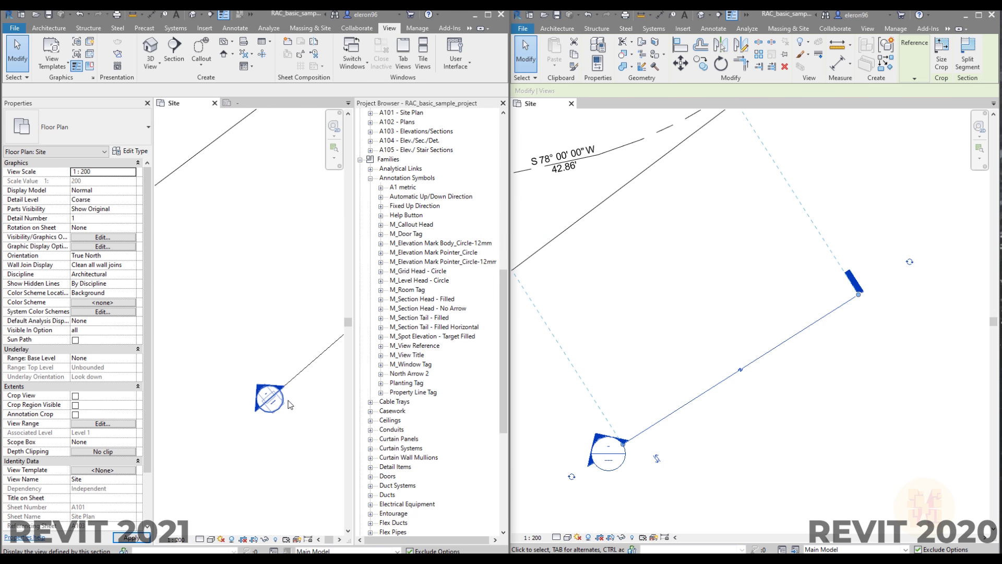
middle_click_drag(292, 403, 246, 410)
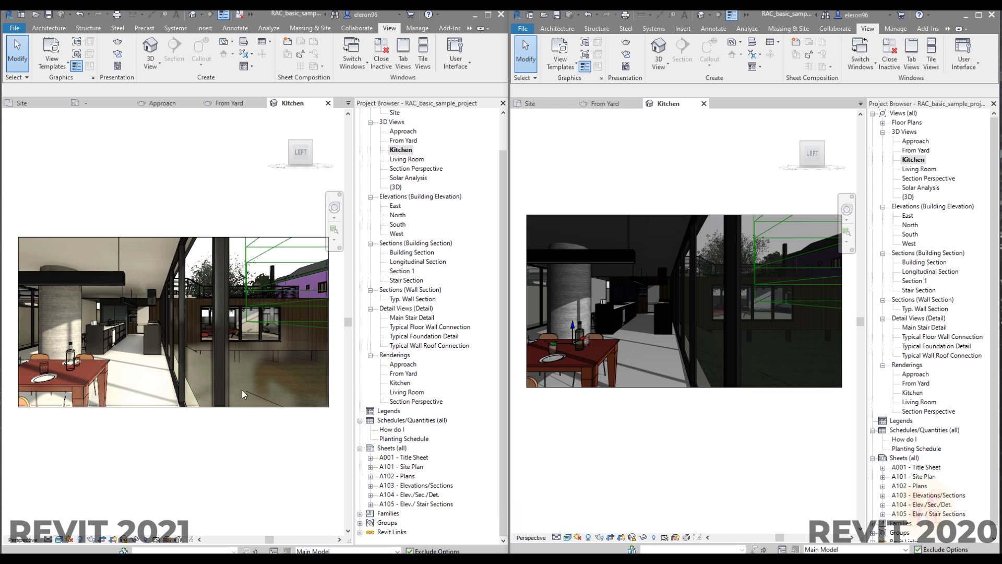
- Compare the available visual styles for the Kitchen 3D view in Revit 2021 and Revit 2020
left_click(59, 539)
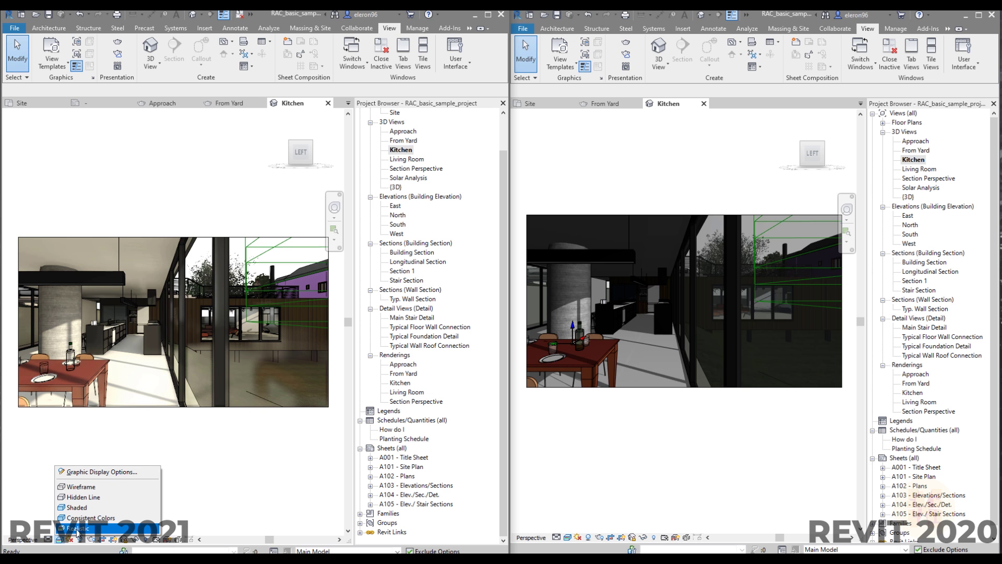
left_click(567, 537)
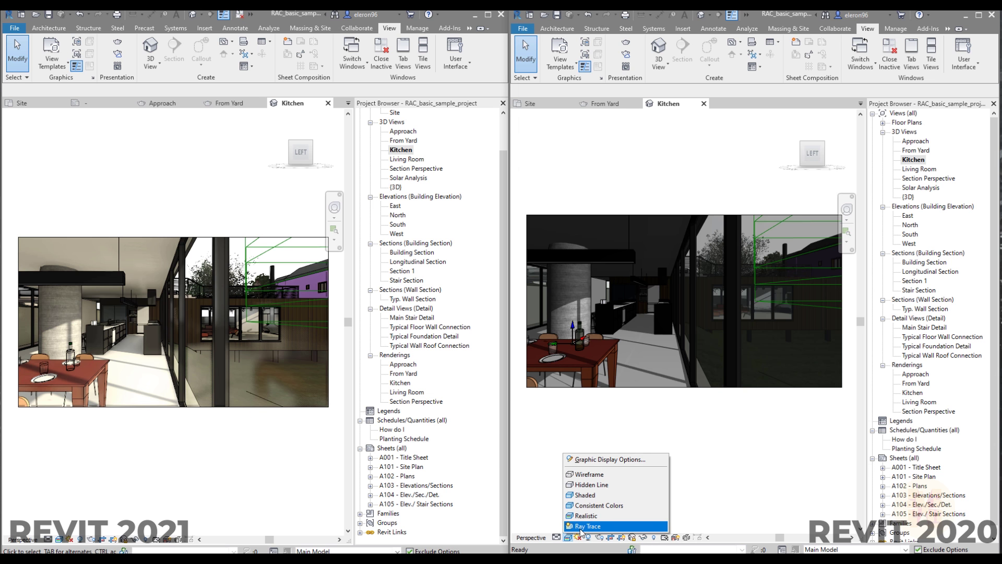